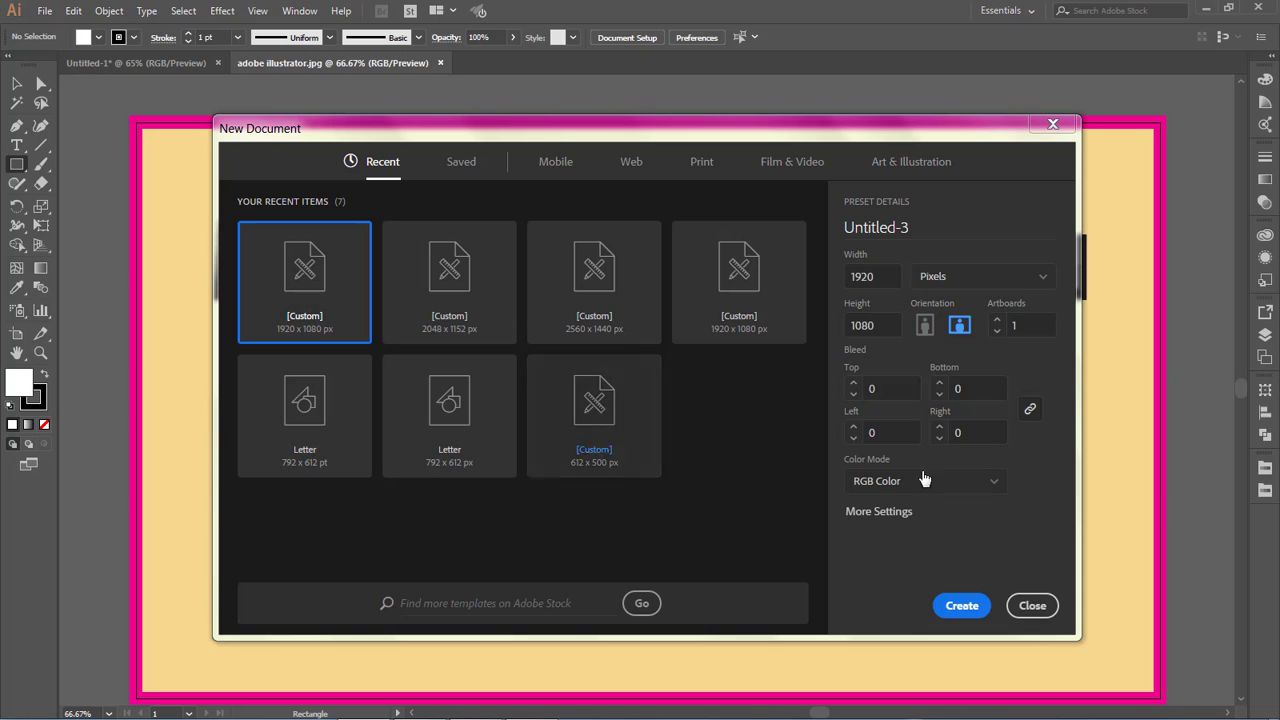
Create the 1920 x 1080 px RGB document and add the text "DIGITAL TELUGU TECHS" at 24 pt
{"action": "left_click", "coordinate": [960, 605]}
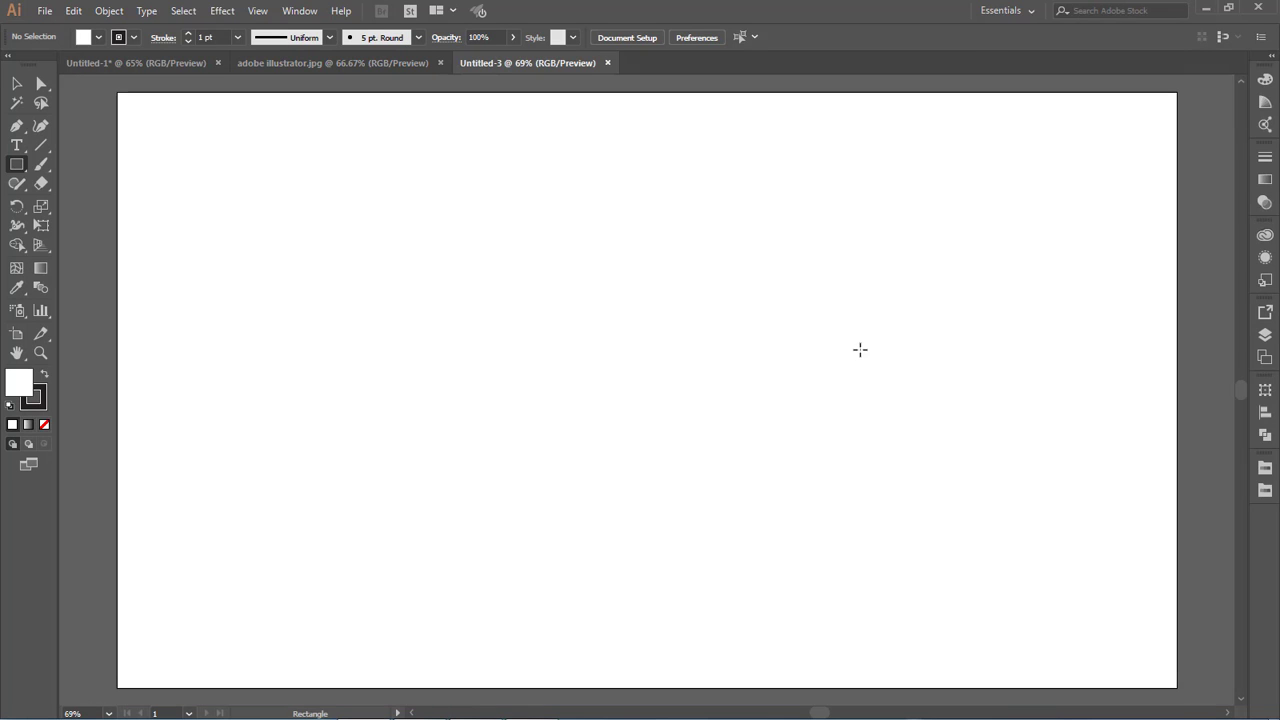
{"action": "left_click", "coordinate": [17, 146]}
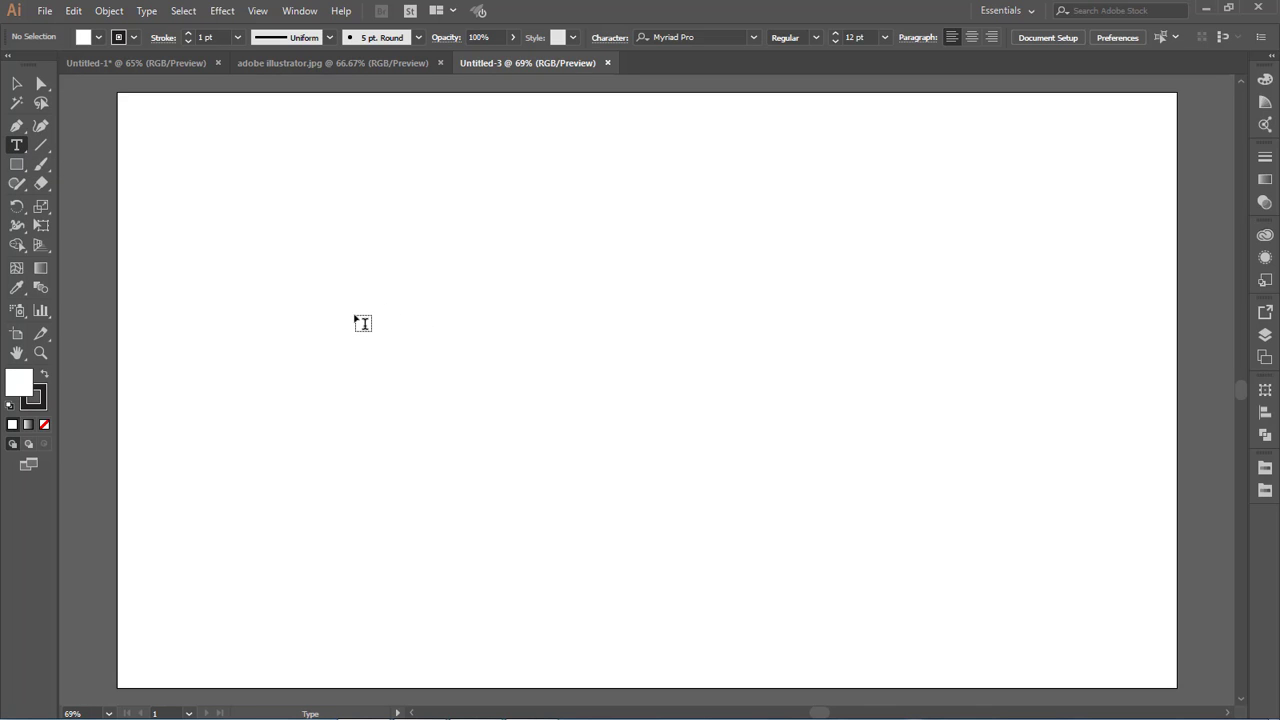
{"action": "left_click", "coordinate": [884, 37]}
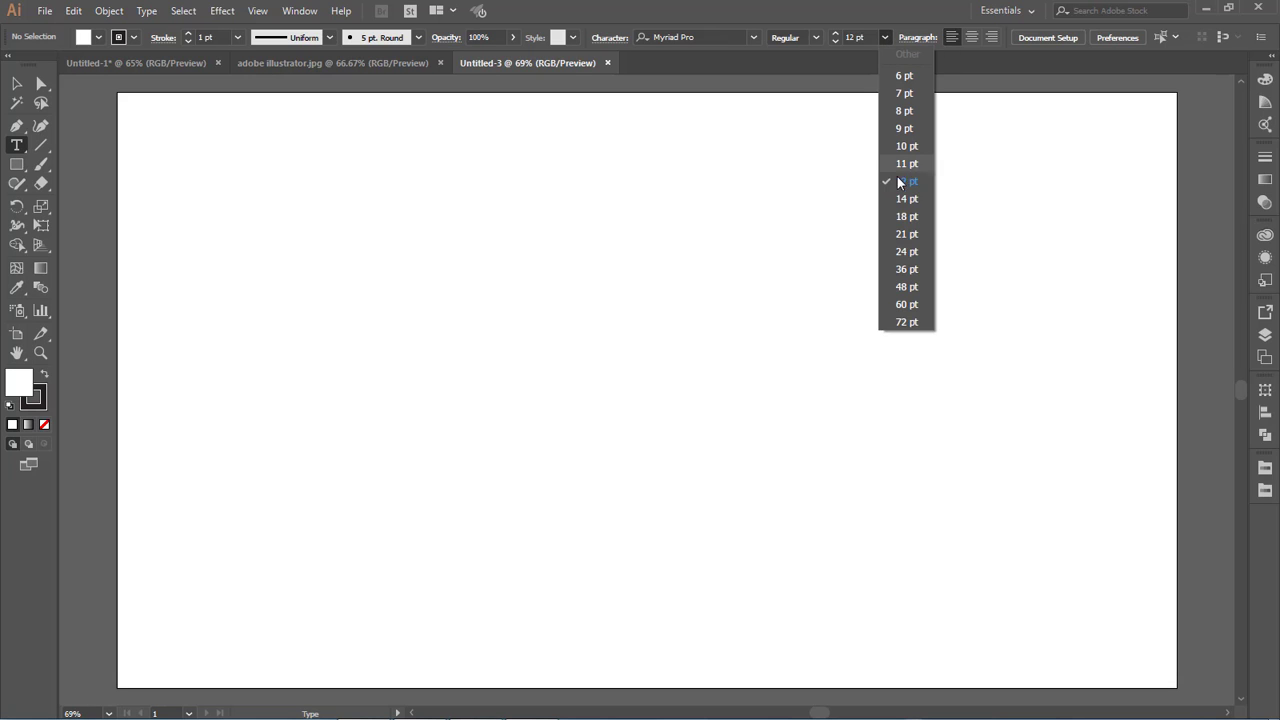
{"action": "left_click", "coordinate": [900, 256]}
{"action": "left_click", "coordinate": [406, 302]}
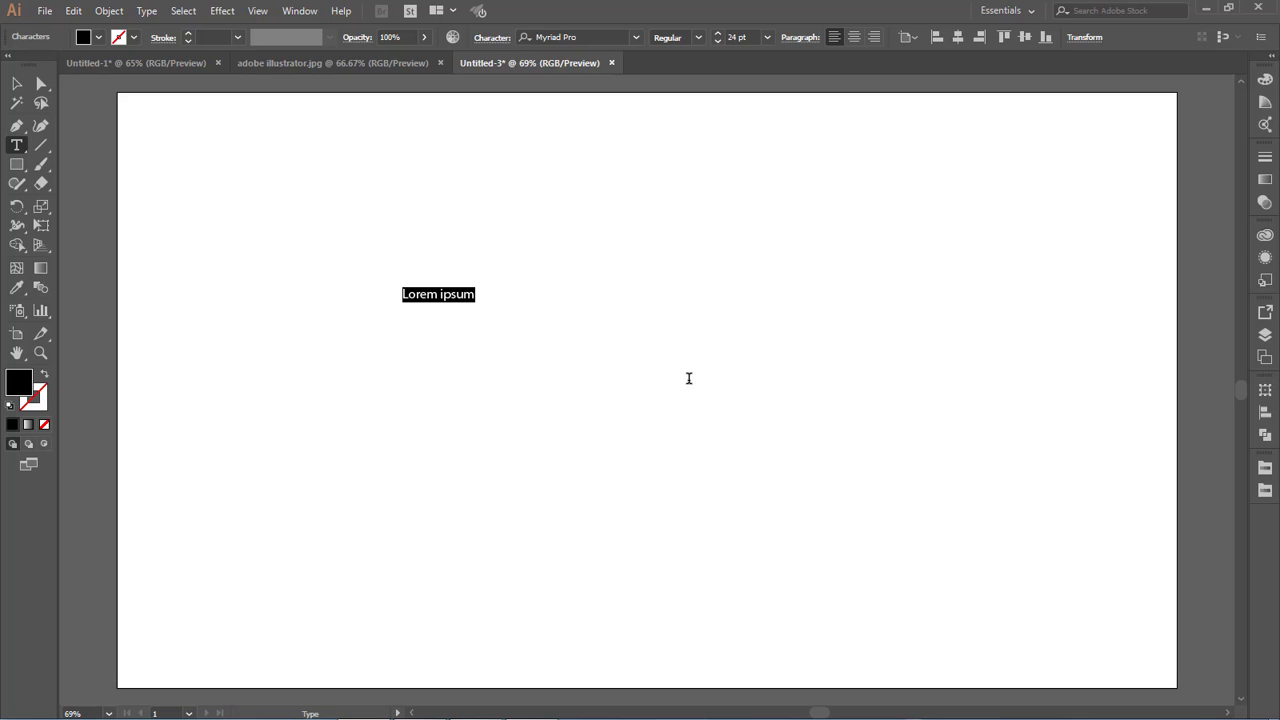
{"action": "key", "text": "BackSpace"}
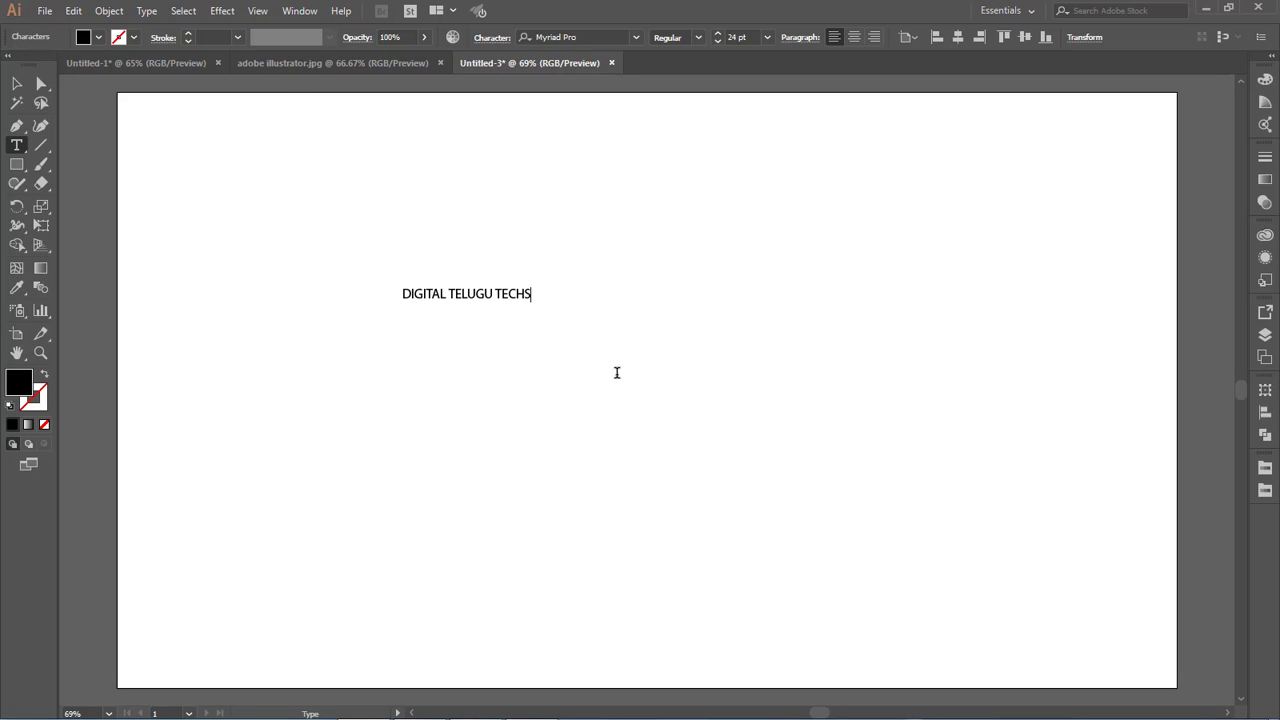
Scale the text up to about 150 pt and centre it horizontally on the artboard, slightly above the middle
{"action": "left_click", "coordinate": [17, 85]}
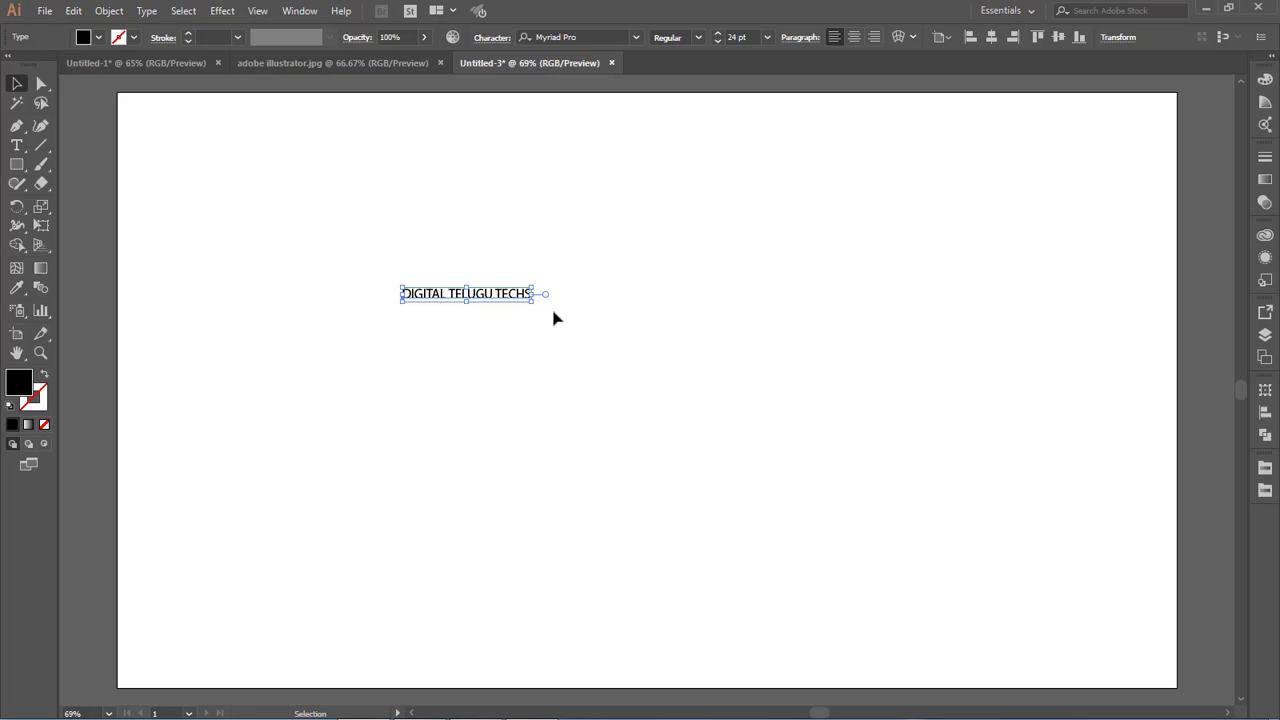
{"action": "left_click_drag", "start_coordinate": [531, 301], "coordinate": [870, 532]}
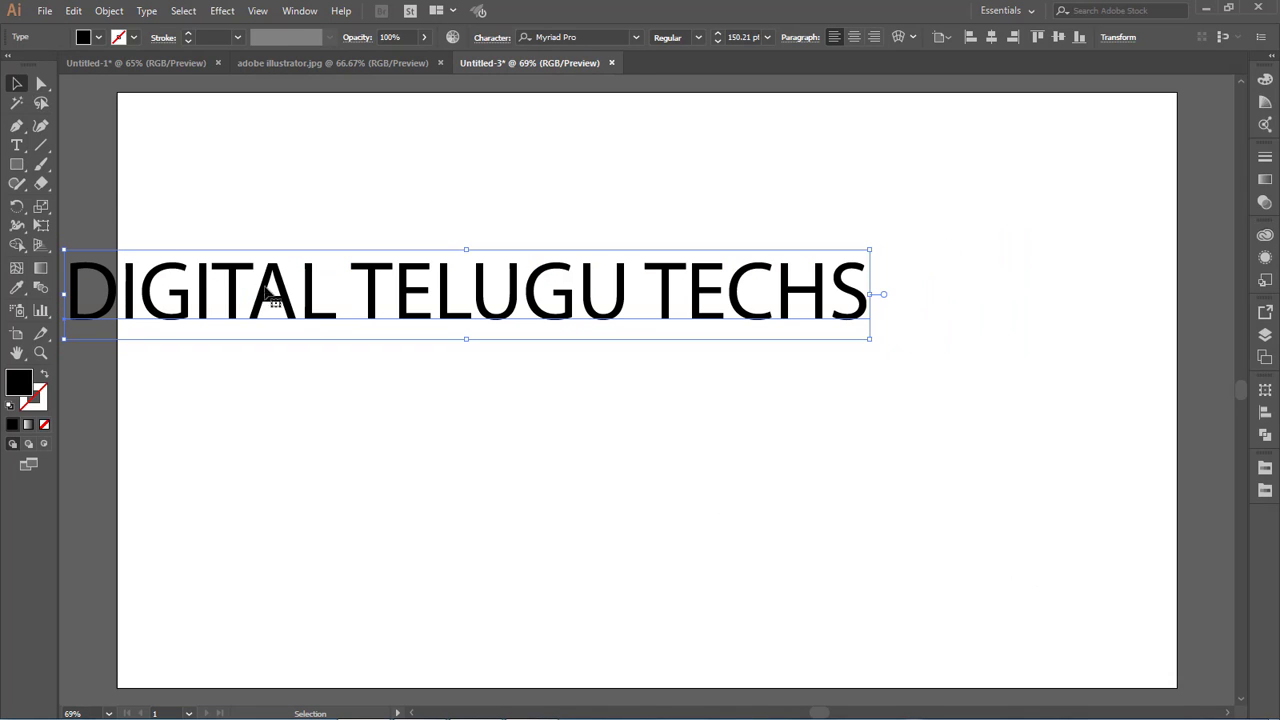
{"action": "left_click_drag", "start_coordinate": [280, 283], "coordinate": [475, 326]}
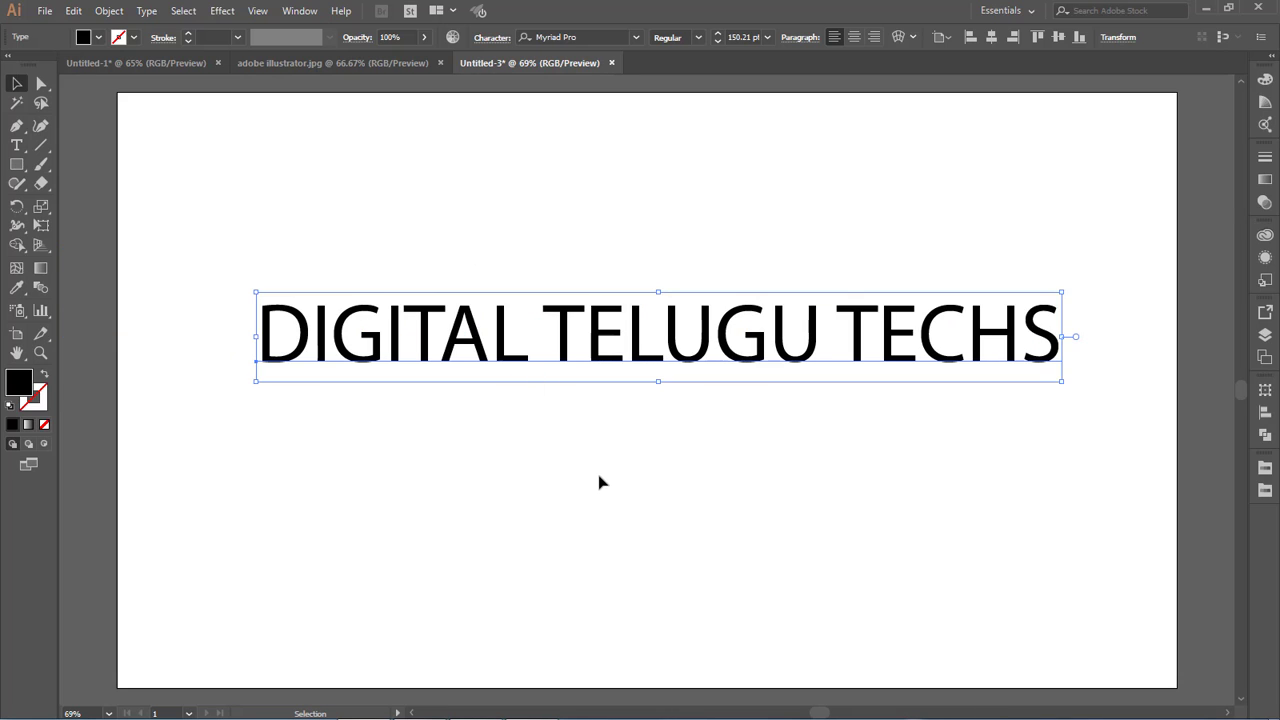
{"action": "left_click_drag", "start_coordinate": [702, 342], "coordinate": [689, 342]}
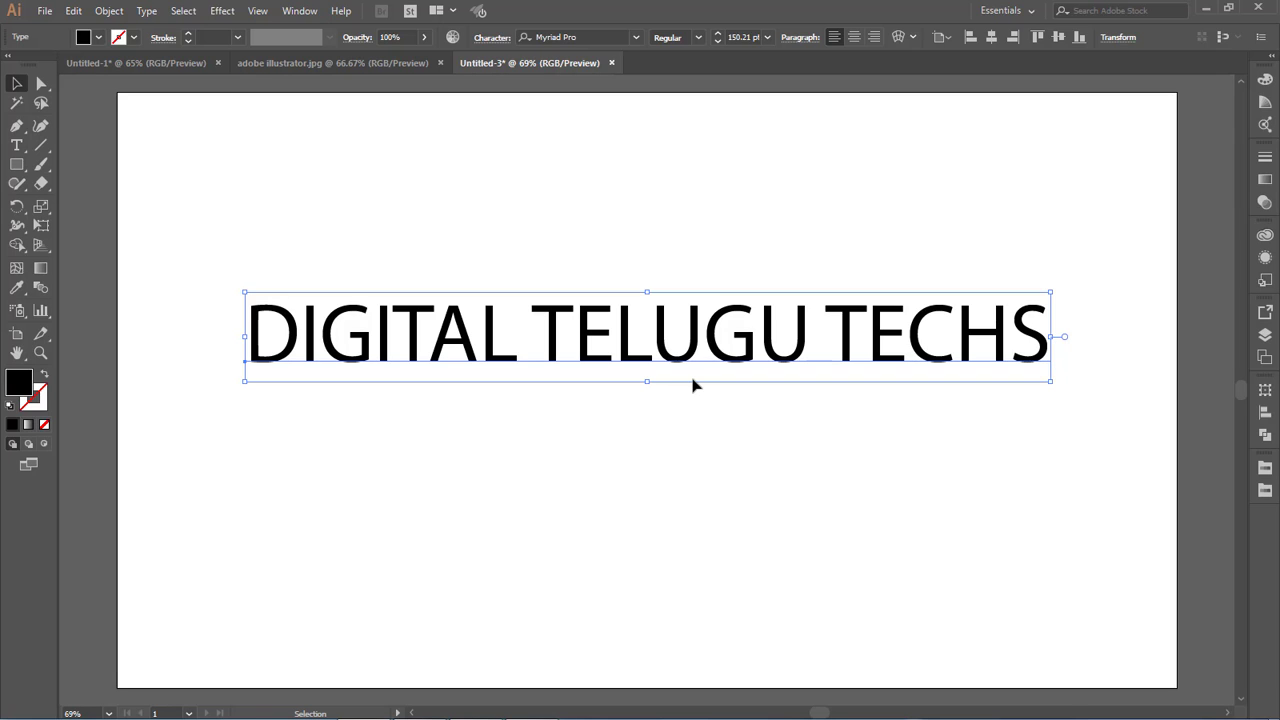
{"action": "right_click", "coordinate": [622, 326]}
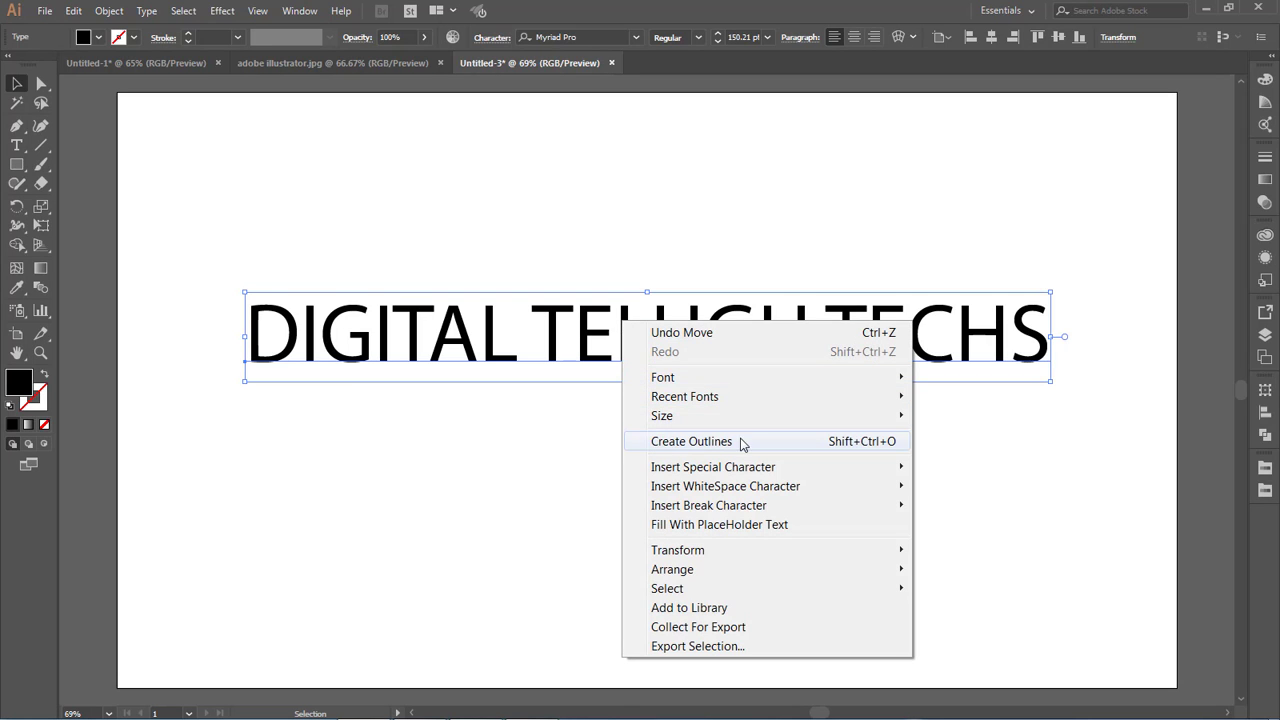
{"action": "left_click", "coordinate": [560, 434]}
{"action": "left_click", "coordinate": [560, 434]}
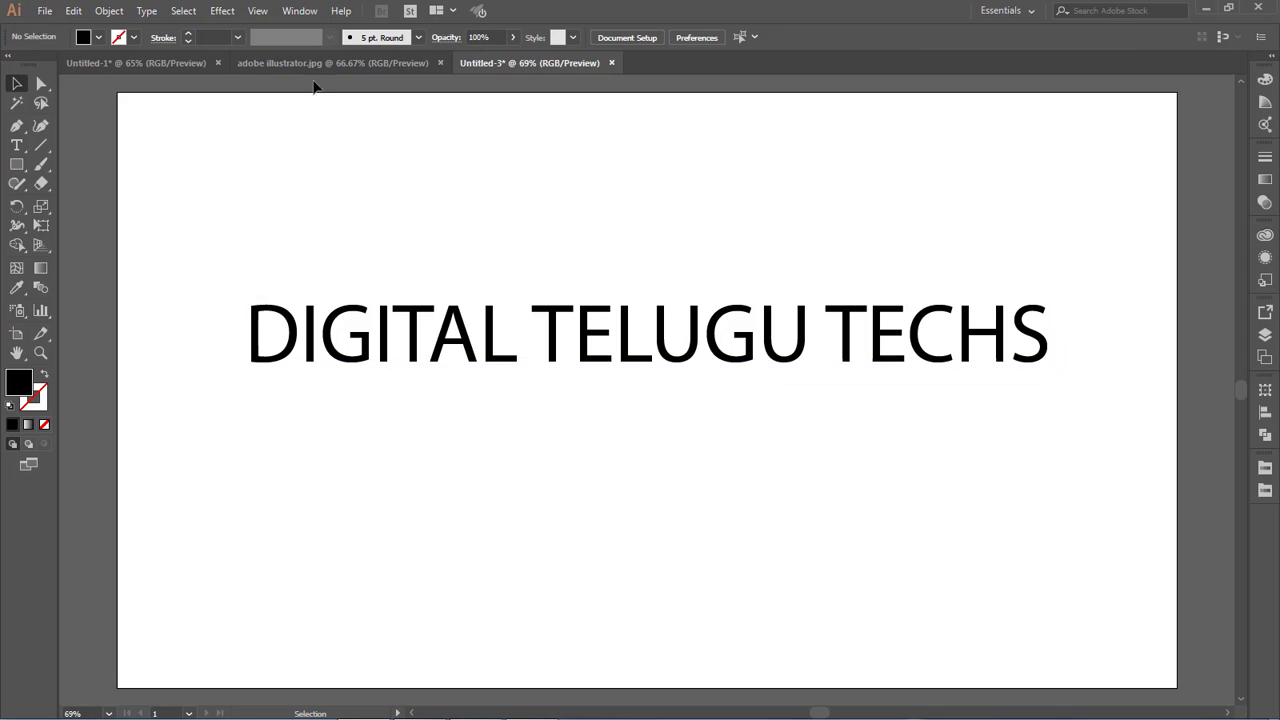
{"action": "left_click", "coordinate": [147, 12]}
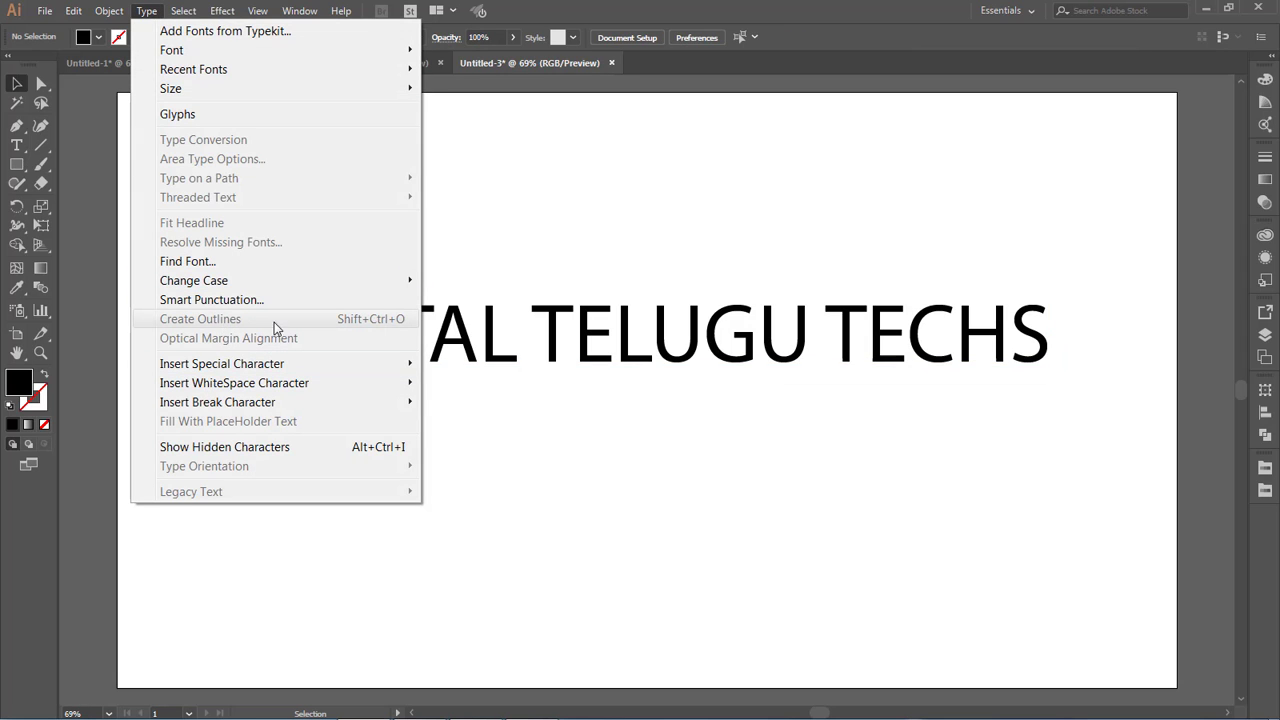
Convert the text to outlines and stretch the letters downward to about one and a half times their height
{"action": "left_click", "coordinate": [662, 340]}
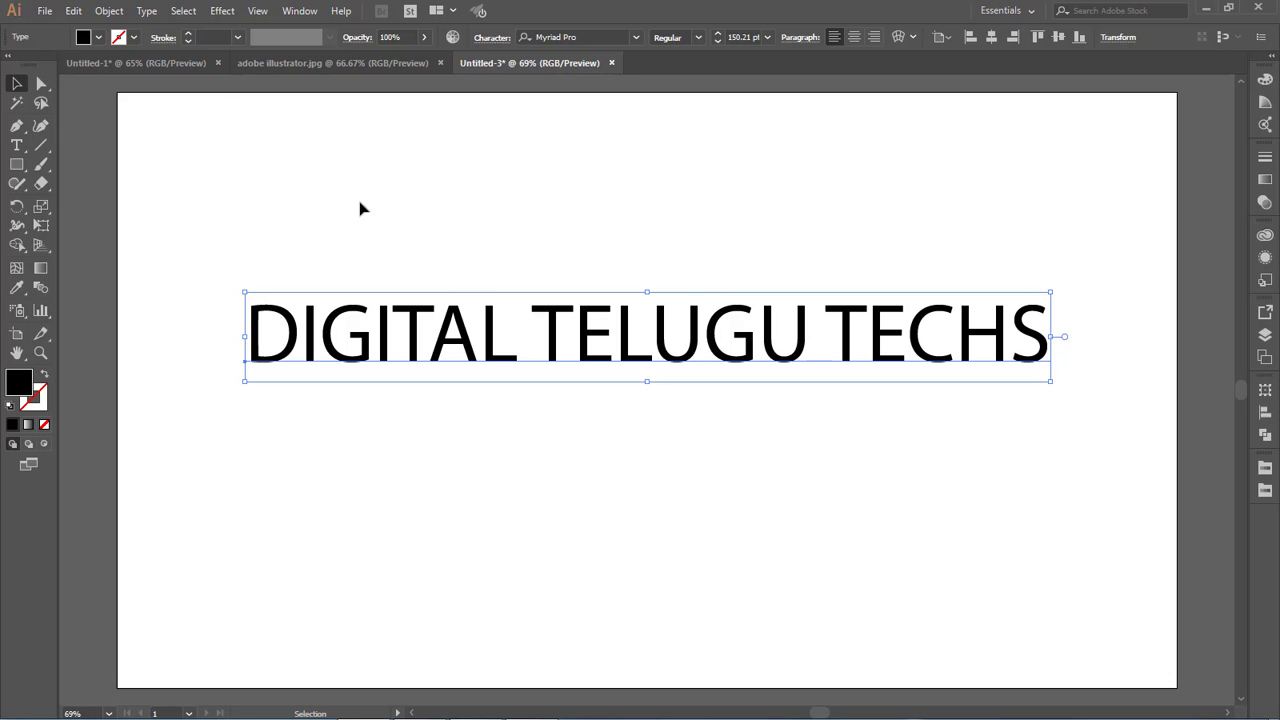
{"action": "right_click", "coordinate": [581, 328]}
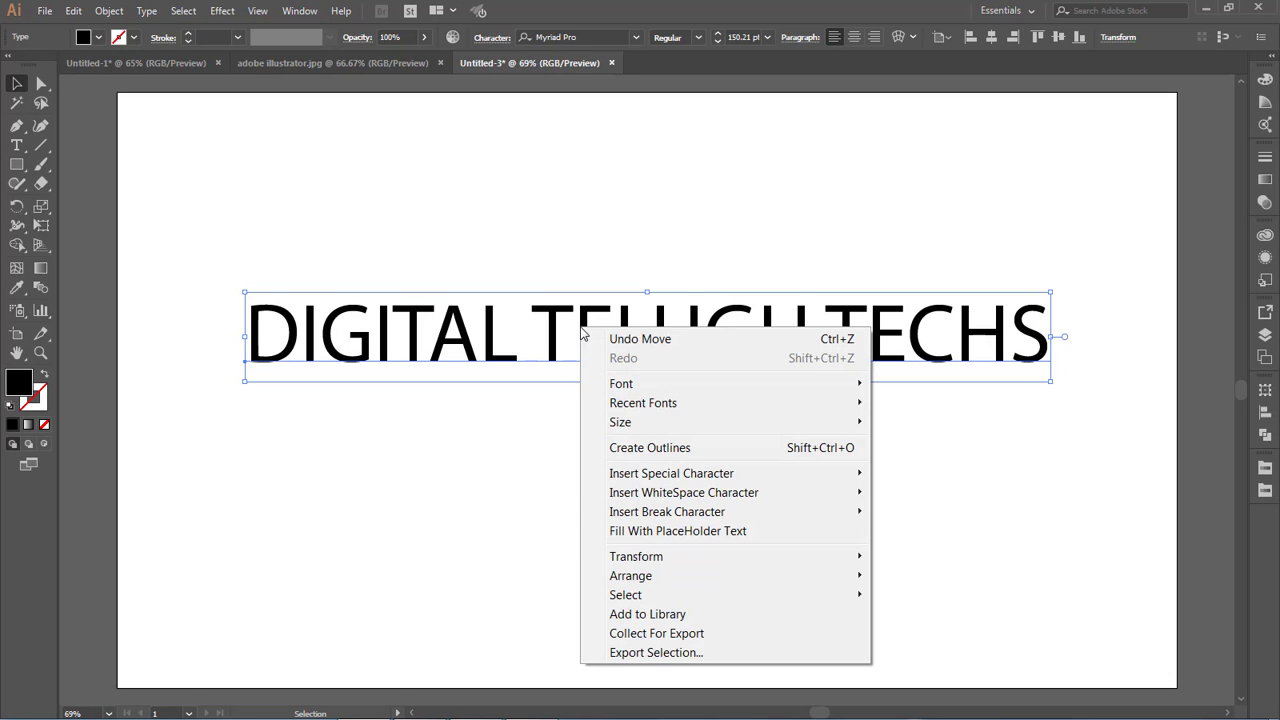
{"action": "left_click", "coordinate": [631, 446]}
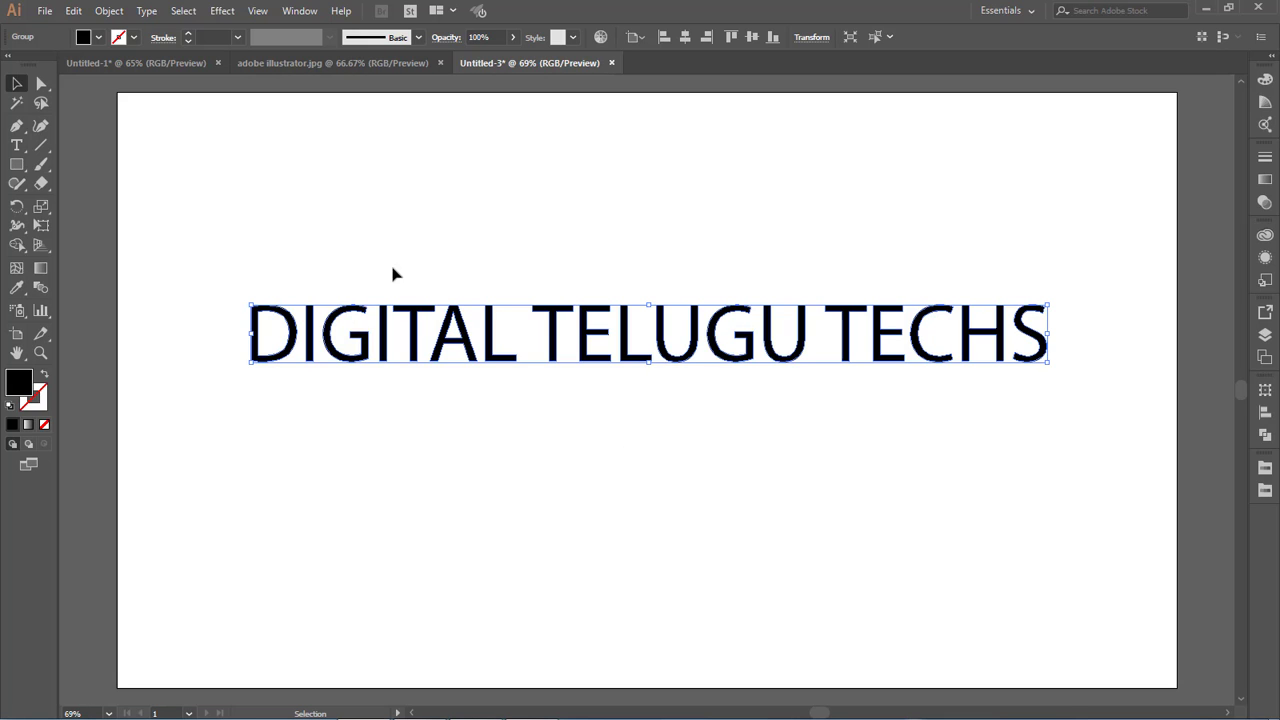
{"action": "left_click_drag", "start_coordinate": [649, 362], "coordinate": [650, 395]}
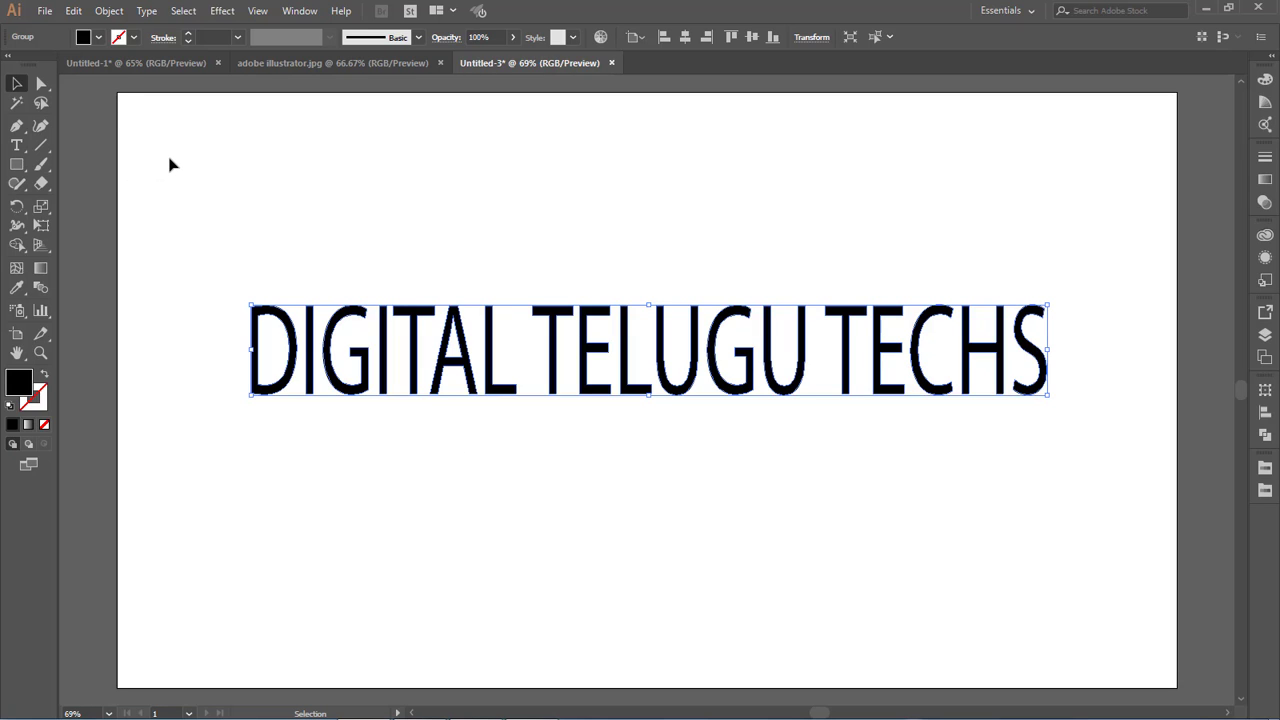
Make a compound path from the outlined letters and switch to Draw Inside mode
{"action": "left_click", "coordinate": [109, 11]}
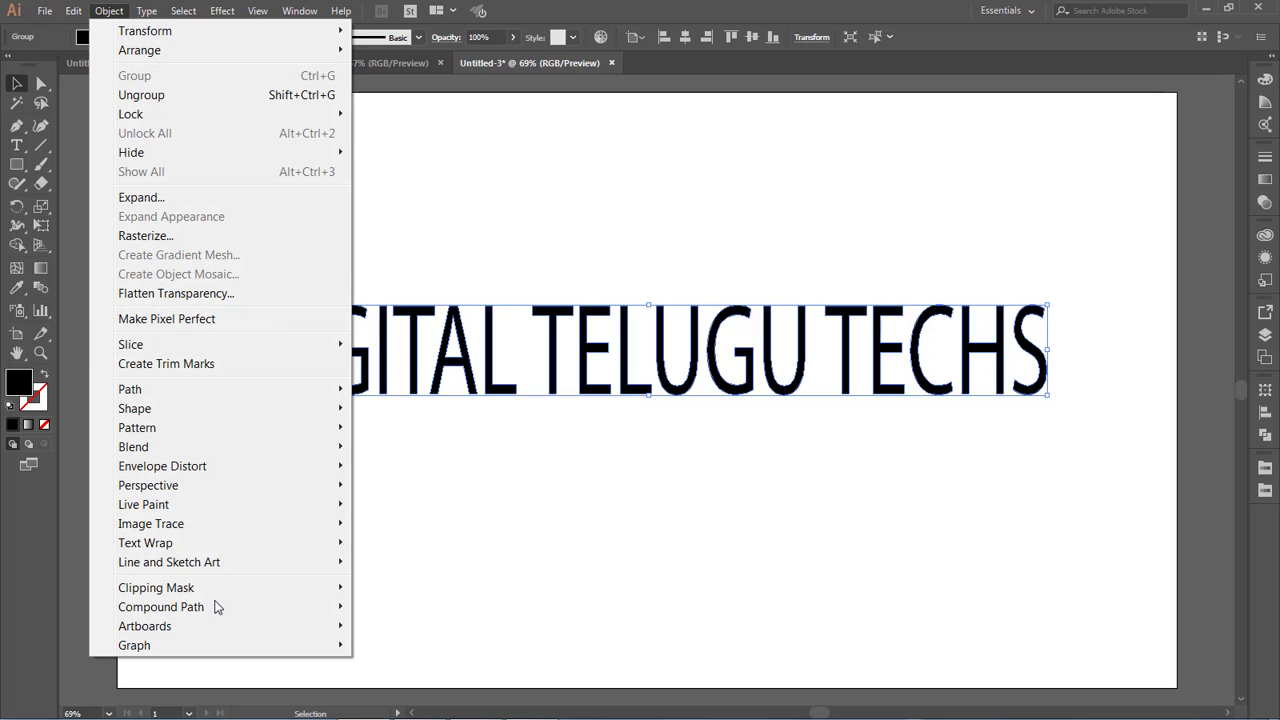
{"action": "mouse_move", "coordinate": [261, 614]}
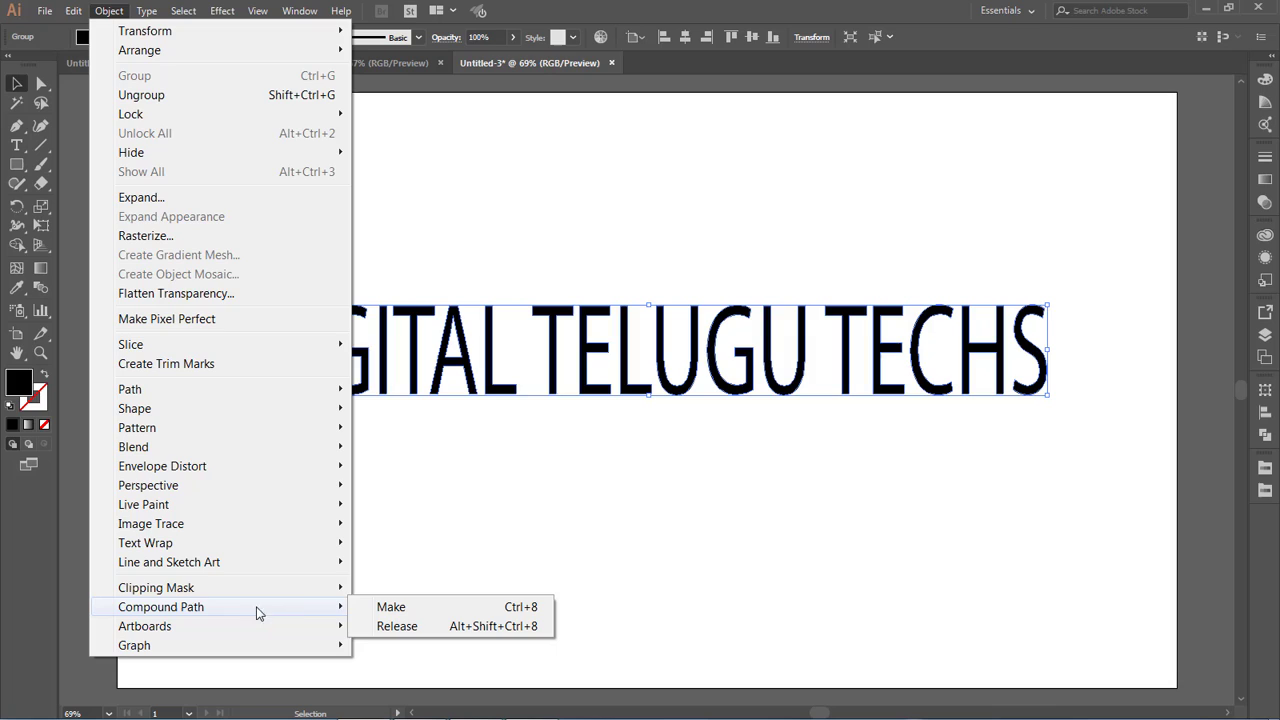
{"action": "left_click", "coordinate": [360, 612]}
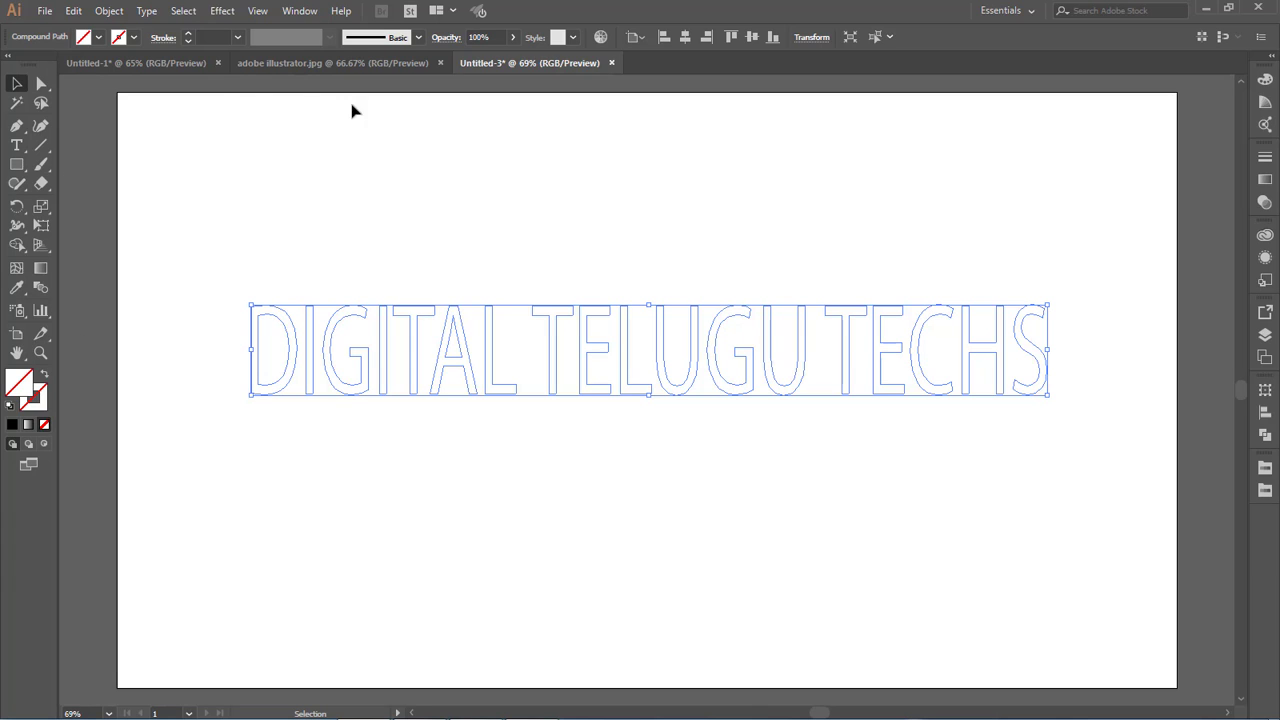
{"action": "left_click", "coordinate": [43, 445]}
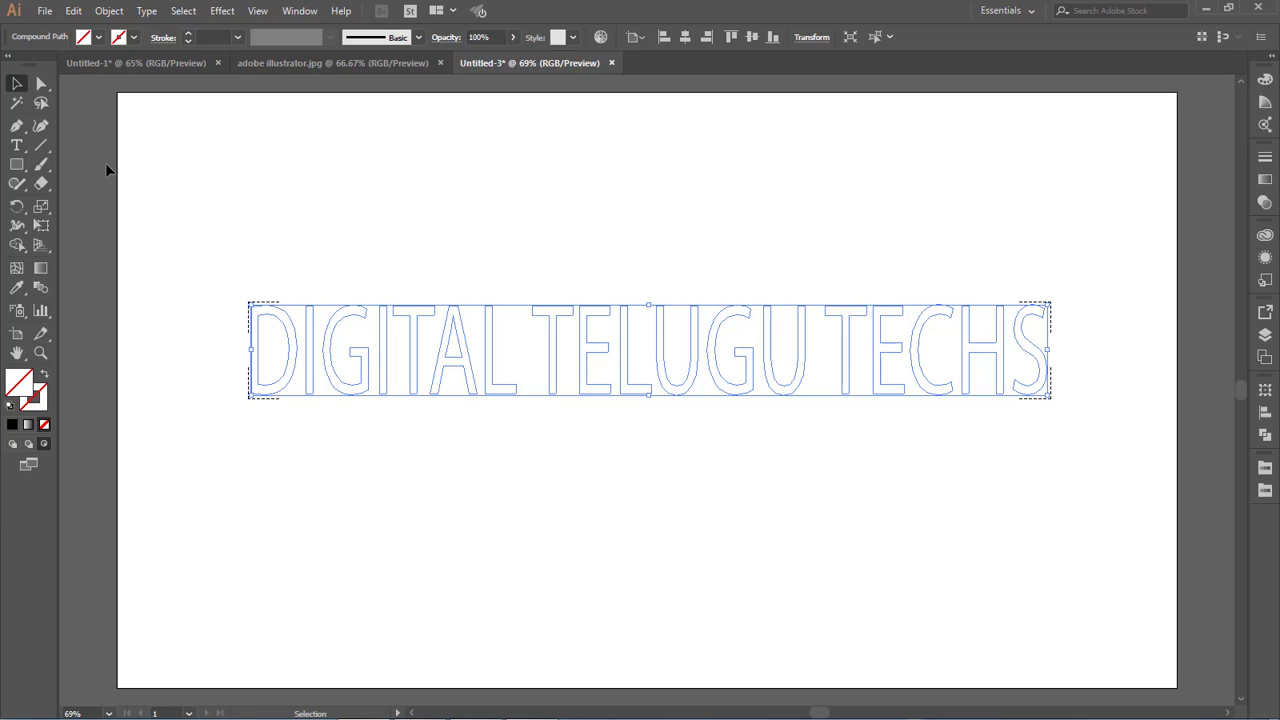
Place image 3 from the images folder inside the letters at about 627 x 464 px, starting beyond their upper-left corner
{"action": "left_click", "coordinate": [44, 14]}
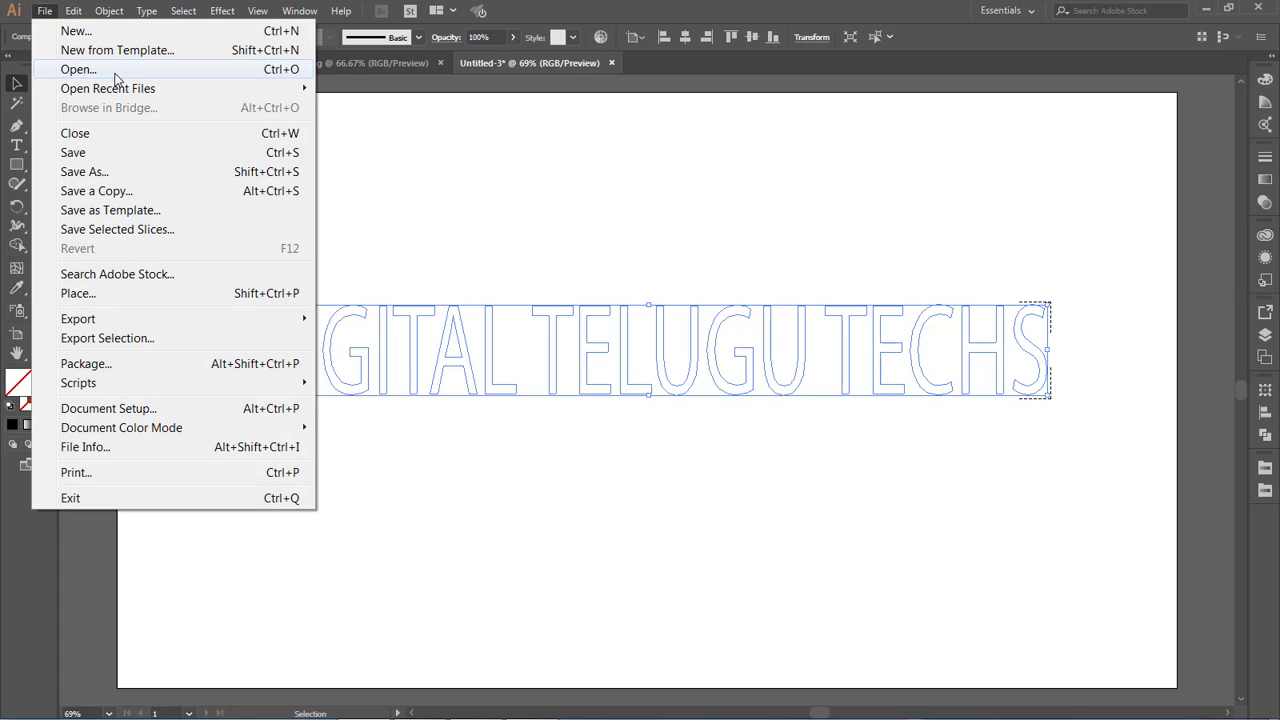
{"action": "left_click", "coordinate": [110, 296]}
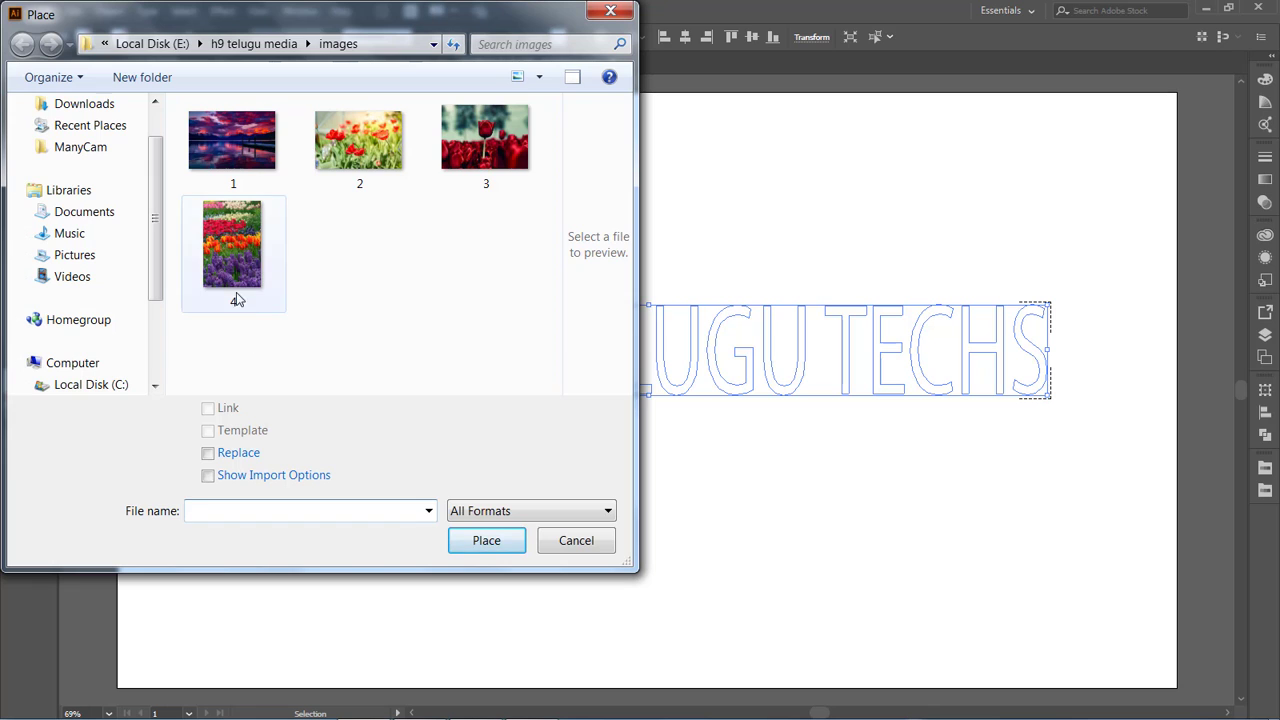
{"action": "left_click", "coordinate": [490, 155]}
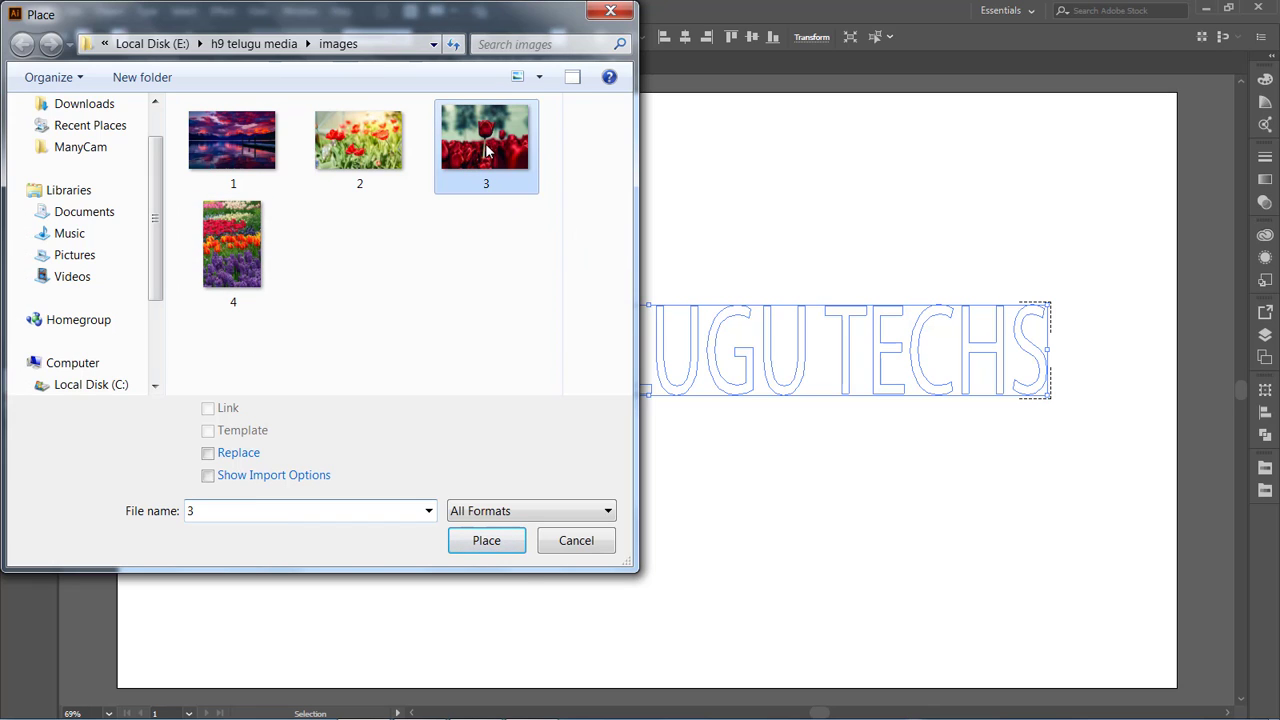
{"action": "left_click", "coordinate": [484, 542]}
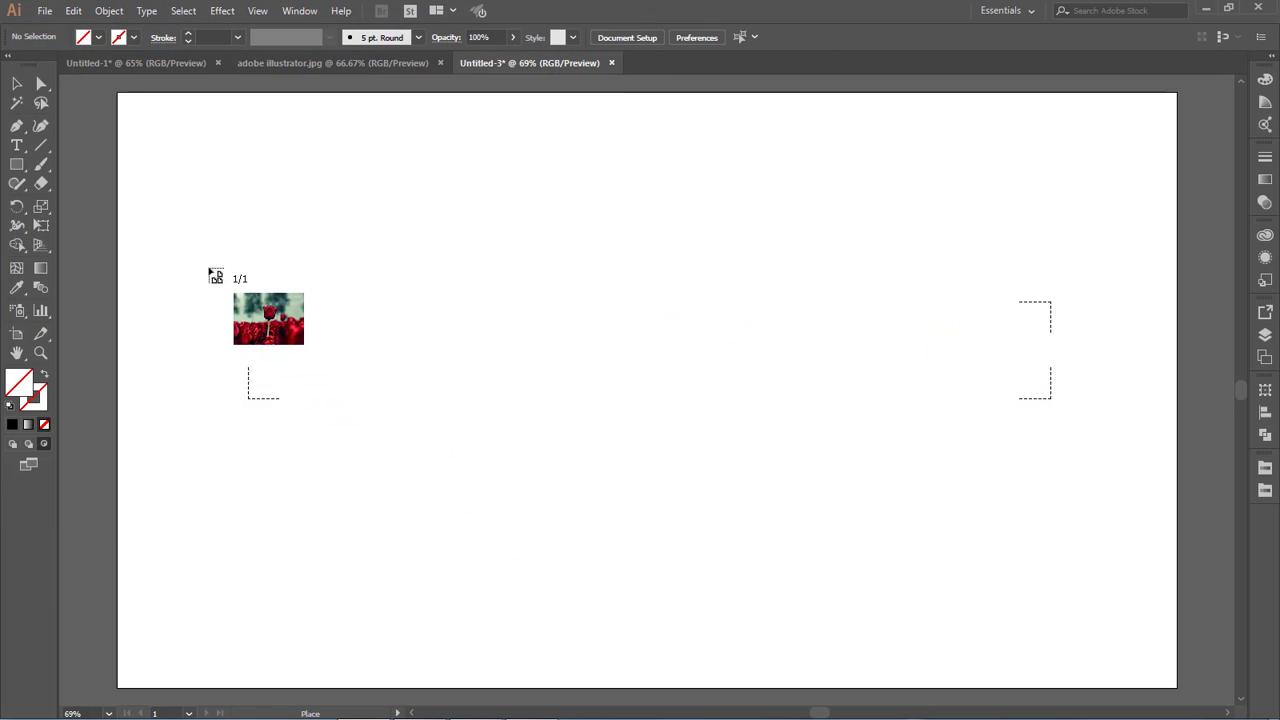
{"action": "left_click_drag", "start_coordinate": [195, 243], "coordinate": [1140, 500]}
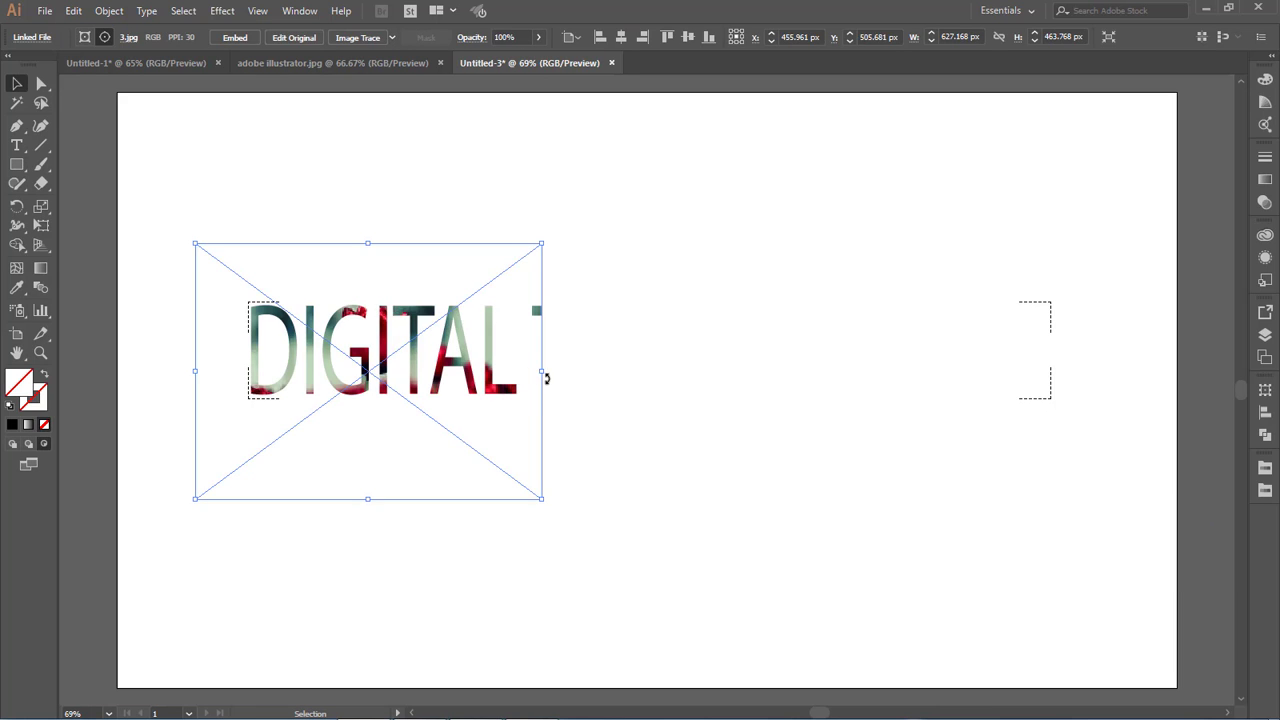
Widen the placed image to about 1586 px to cover all the letters and move it up slightly, leaving Draw Inside mode
{"action": "left_click_drag", "start_coordinate": [541, 370], "coordinate": [1071, 377]}
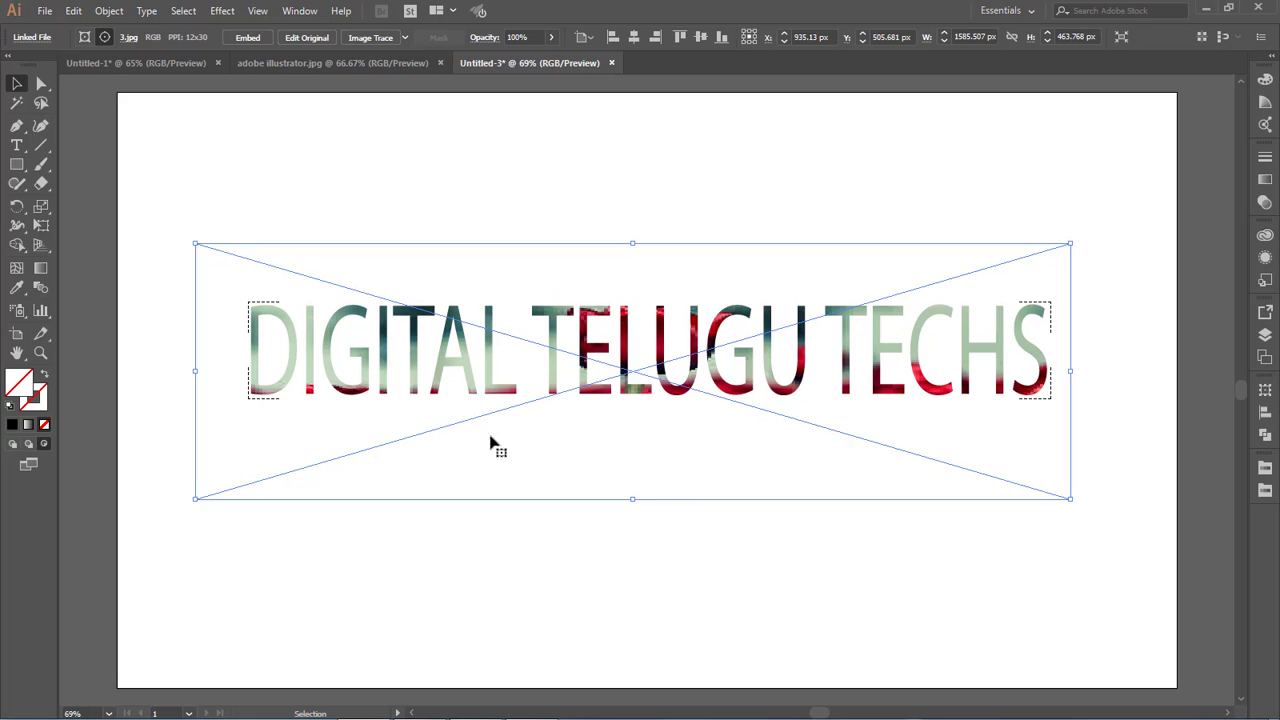
{"action": "left_click_drag", "start_coordinate": [601, 479], "coordinate": [597, 437]}
{"action": "double_click", "coordinate": [597, 437]}
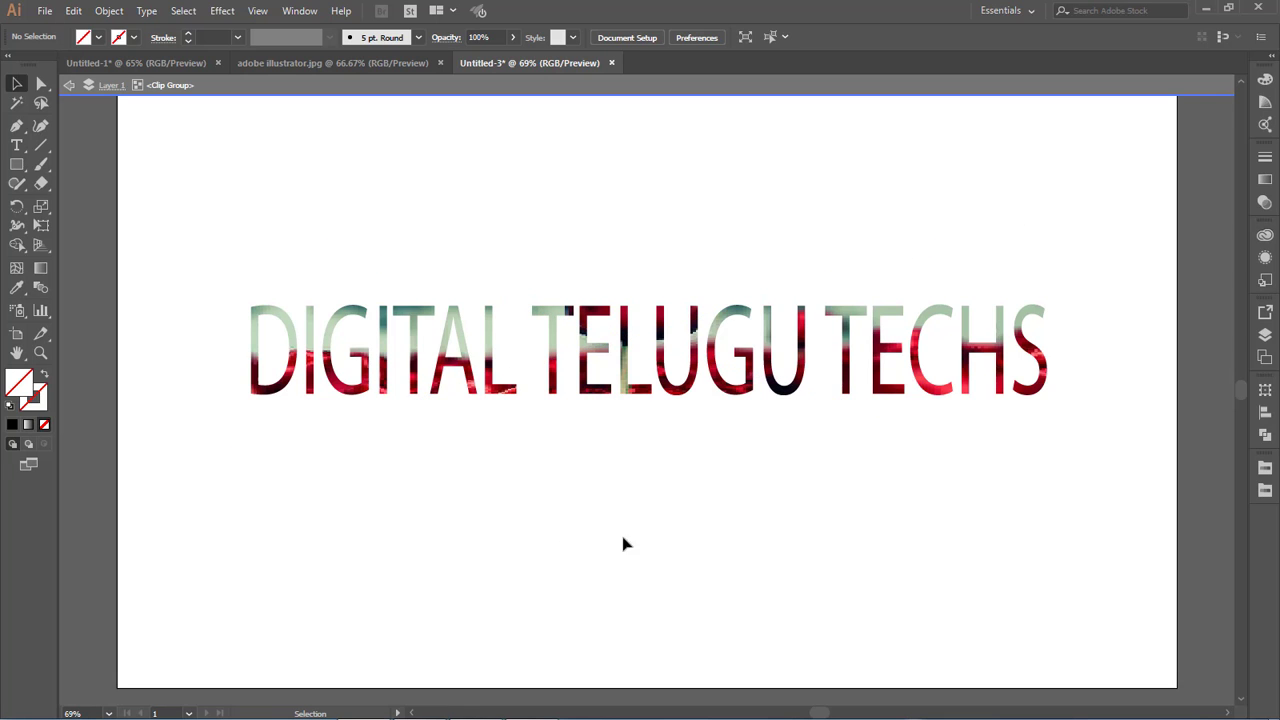
Isolate the linked image within the clip group to view it uncropped, and exit isolation mode
{"action": "left_click", "coordinate": [714, 428]}
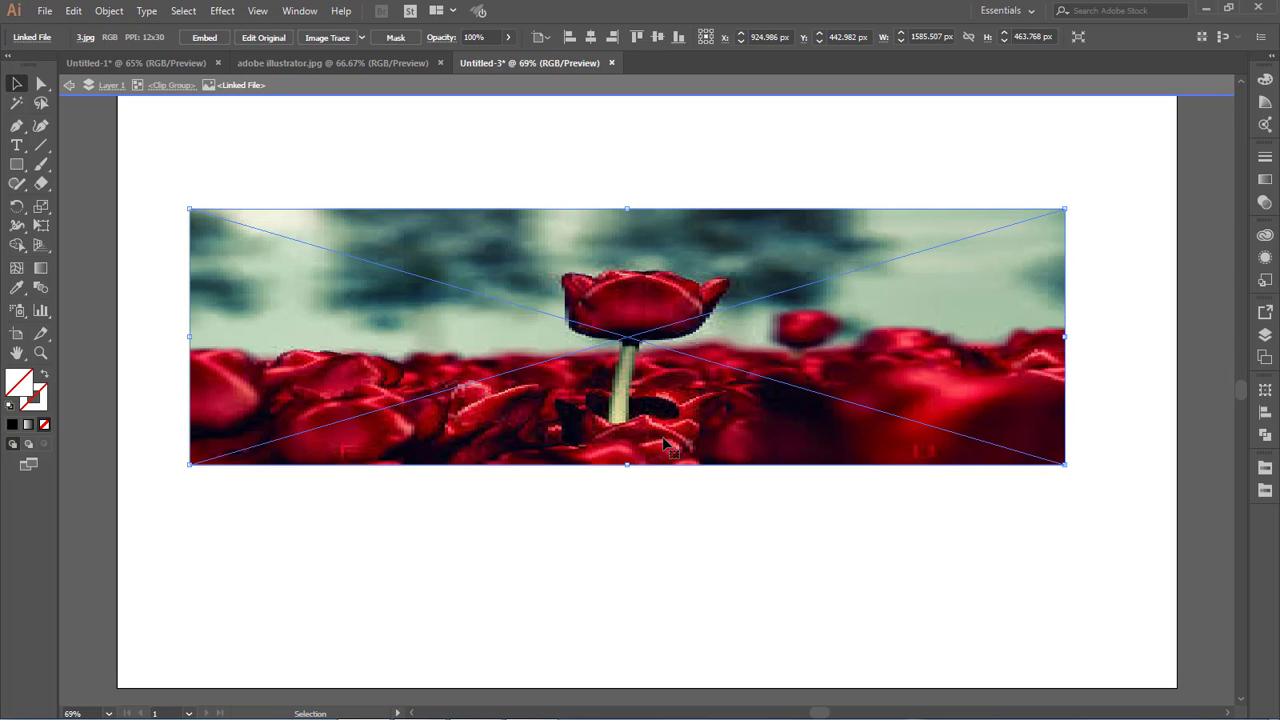
{"action": "left_click", "coordinate": [67, 89]}
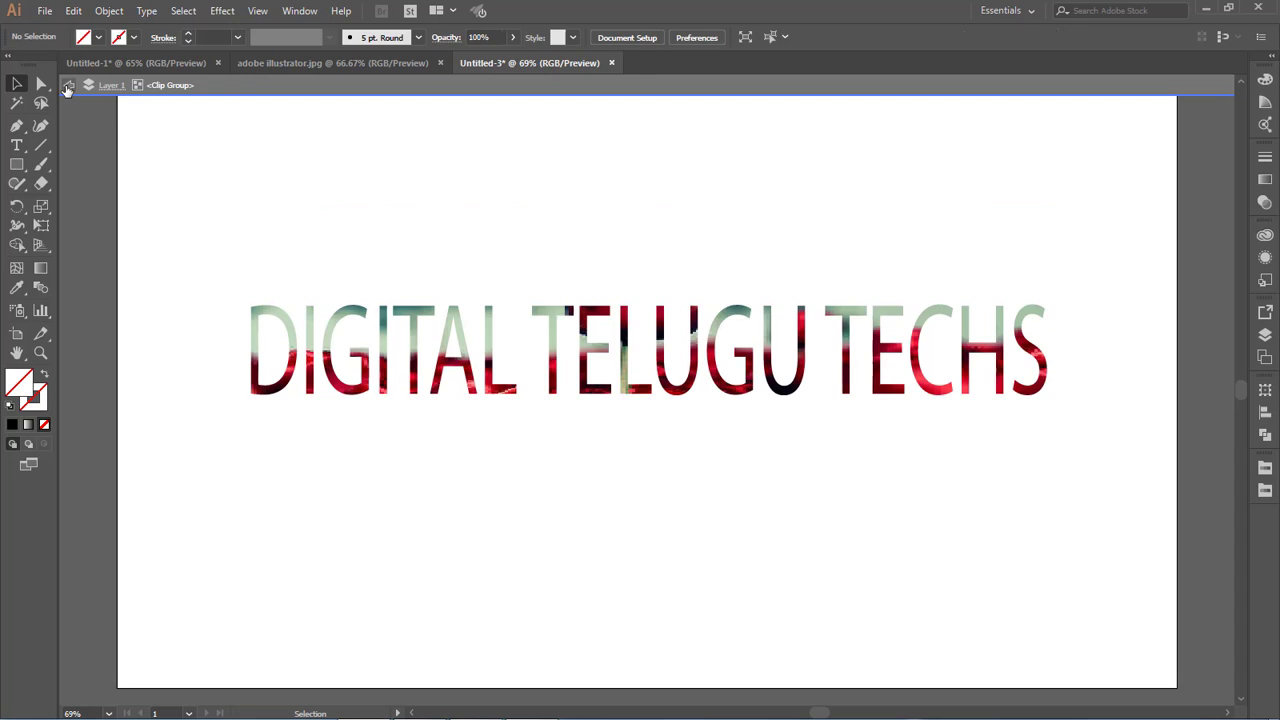
{"action": "left_click", "coordinate": [68, 90]}
{"action": "left_click", "coordinate": [67, 89]}
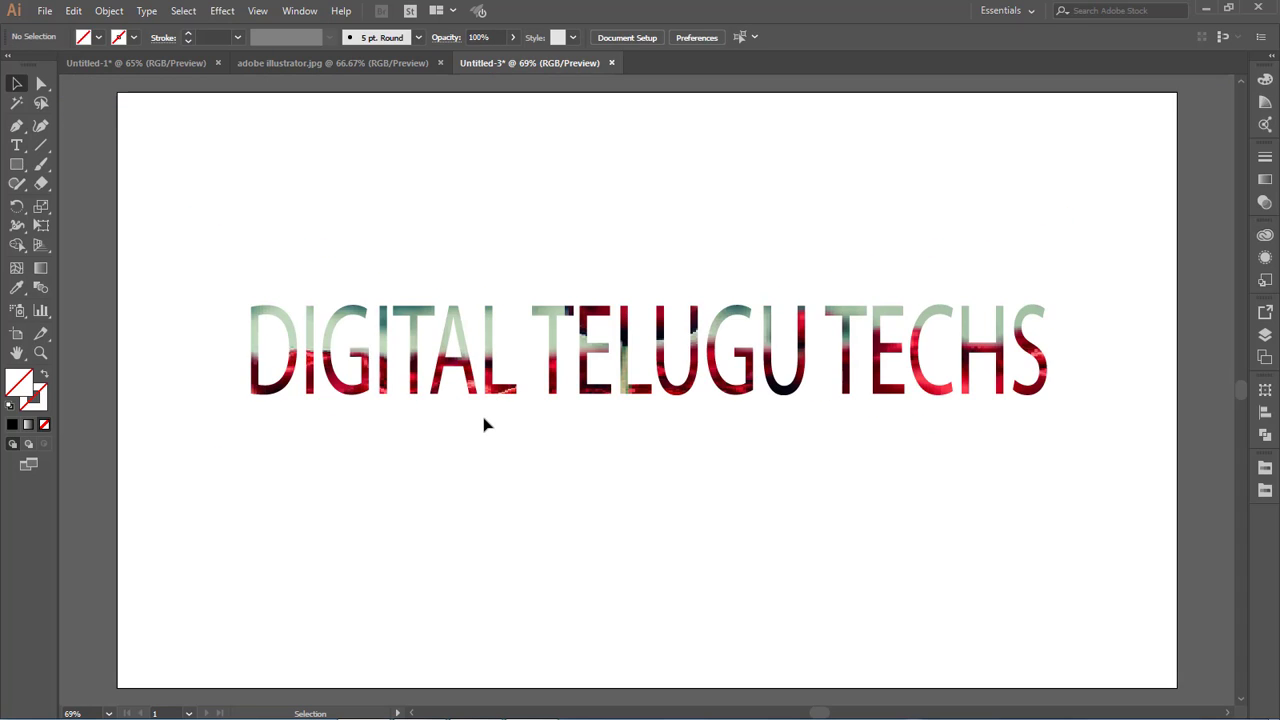
Edit the clip group's contents to shift the tulip image slightly up and to the right behind the letters, and deselect it
{"action": "left_click", "coordinate": [585, 362]}
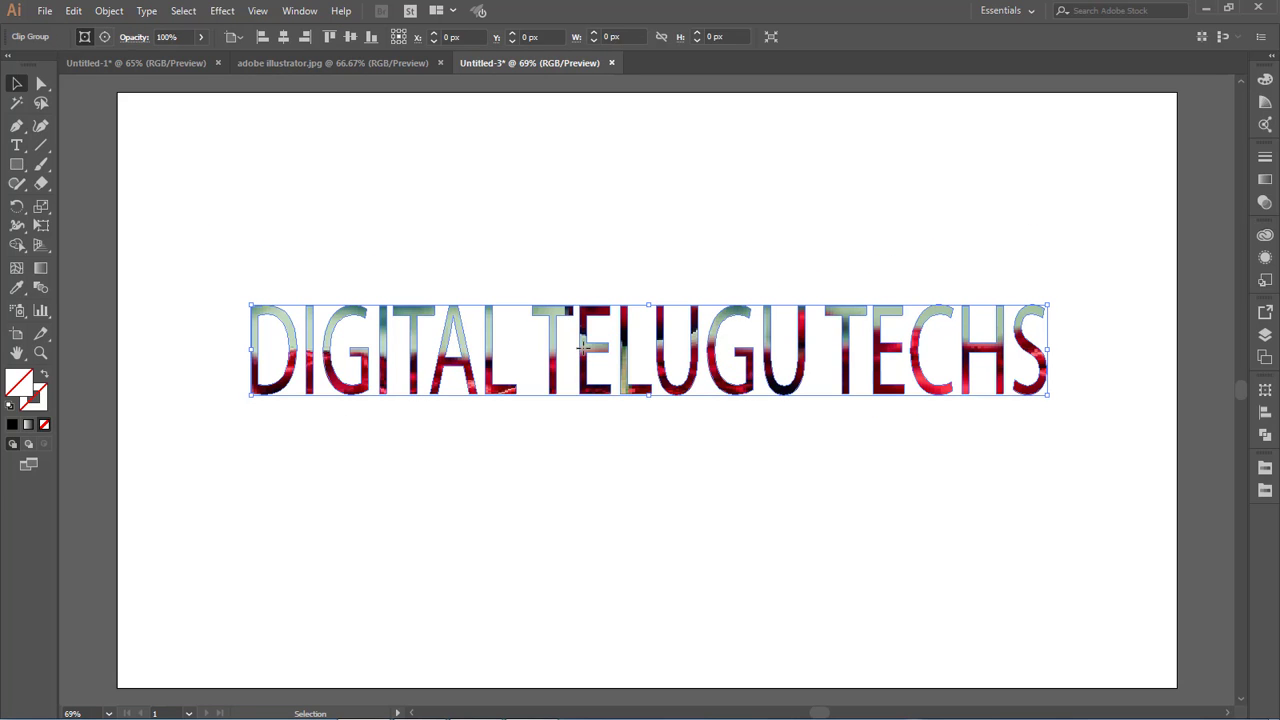
{"action": "left_click", "coordinate": [105, 36]}
{"action": "mouse_move", "coordinate": [660, 423]}
{"action": "left_mouse_down"}
{"action": "mouse_move", "coordinate": [620, 497]}
{"action": "mouse_move", "coordinate": [663, 460]}
{"action": "mouse_move", "coordinate": [655, 432]}
{"action": "left_mouse_up"}
{"action": "left_click", "coordinate": [801, 578]}
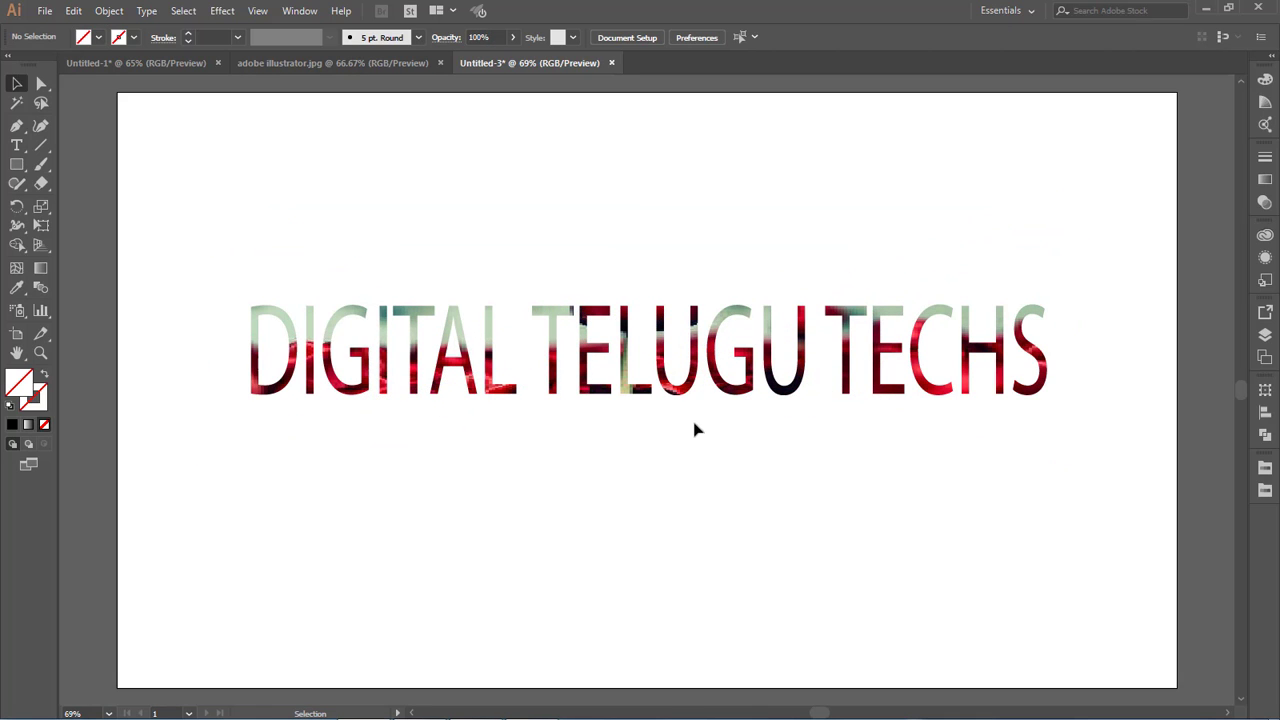
{"action": "left_click", "coordinate": [695, 382]}
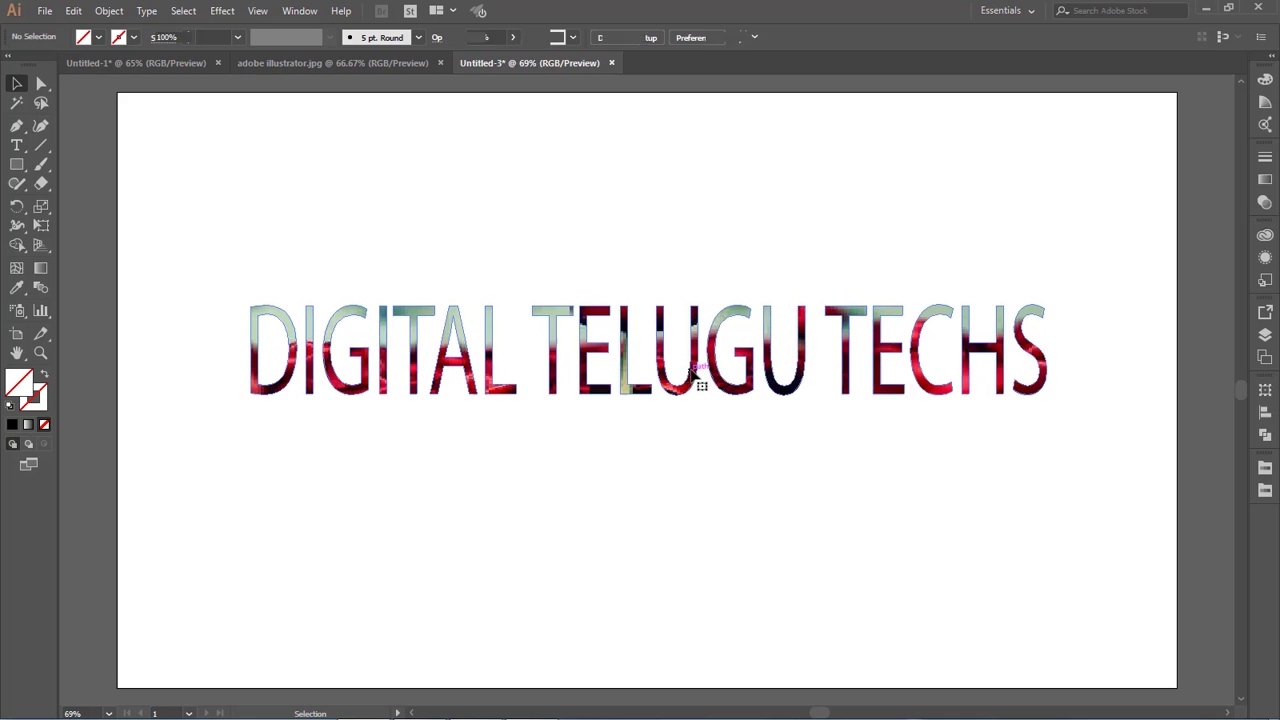
{"action": "left_click", "coordinate": [567, 456]}
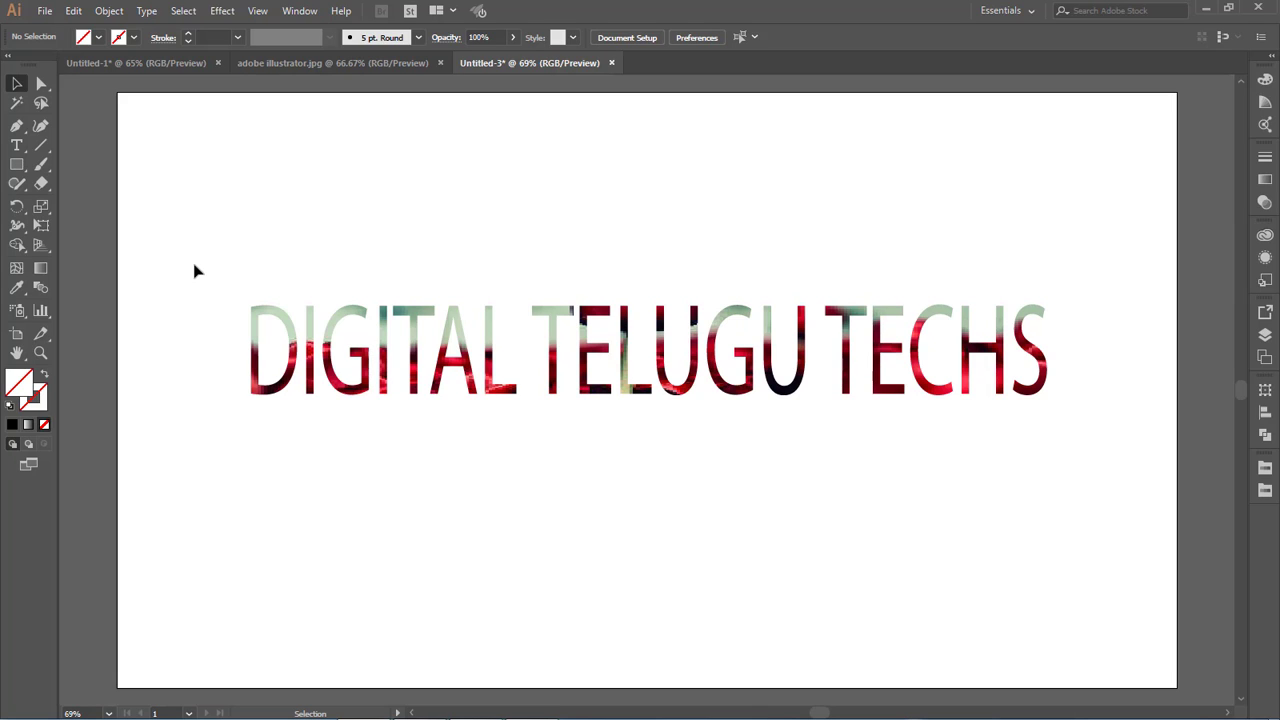
{"action": "left_click", "coordinate": [440, 374]}
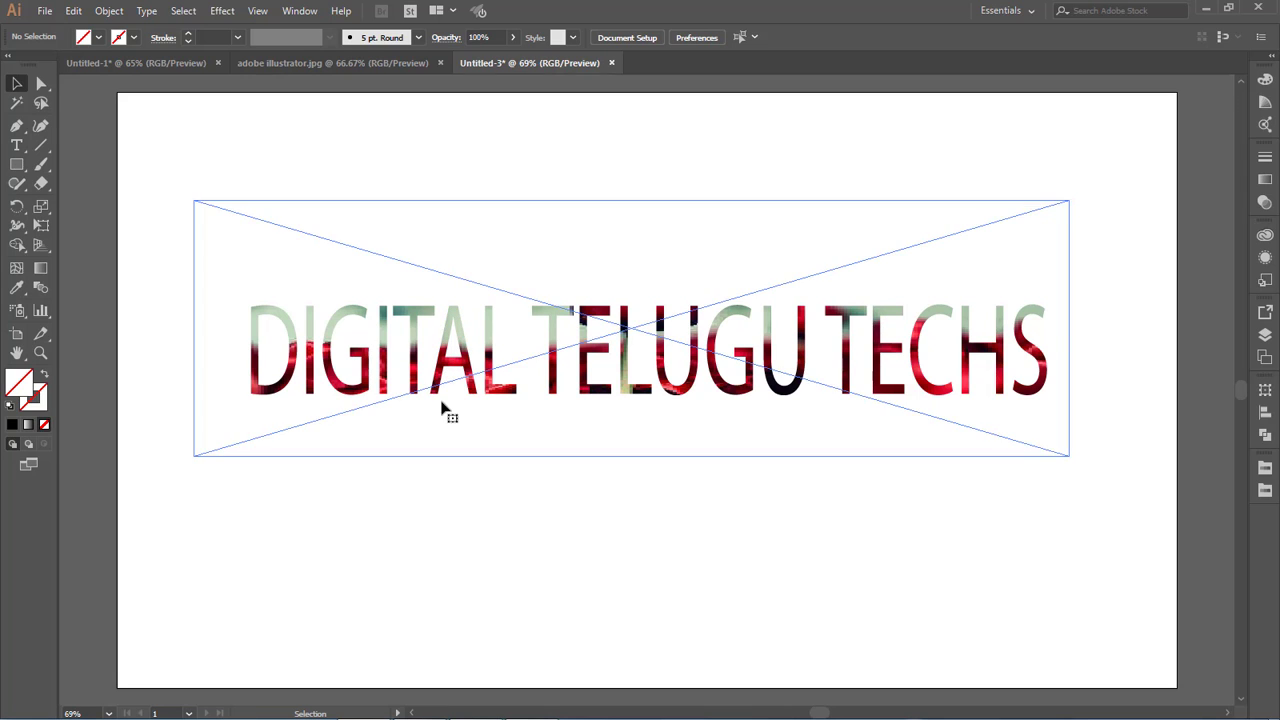
Open the clip group in isolation mode and return to the full artwork
{"action": "double_click", "coordinate": [443, 409]}
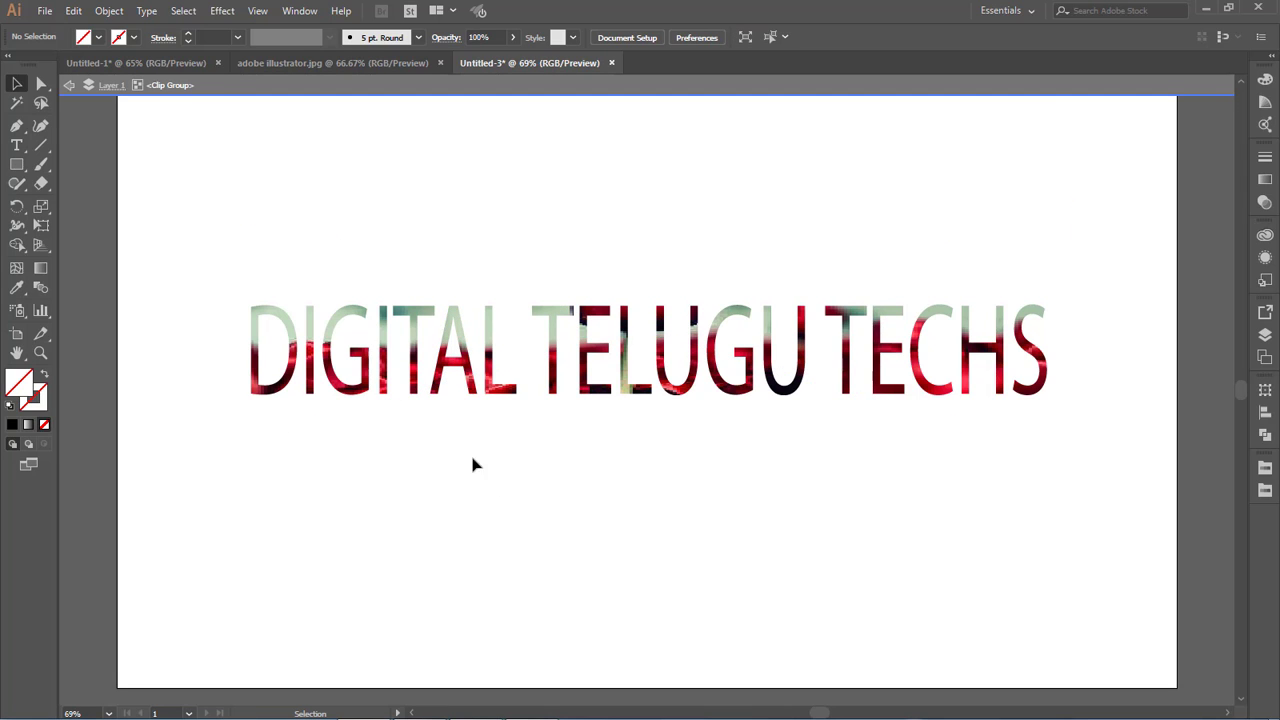
{"action": "left_click", "coordinate": [68, 88]}
{"action": "left_click", "coordinate": [68, 88]}
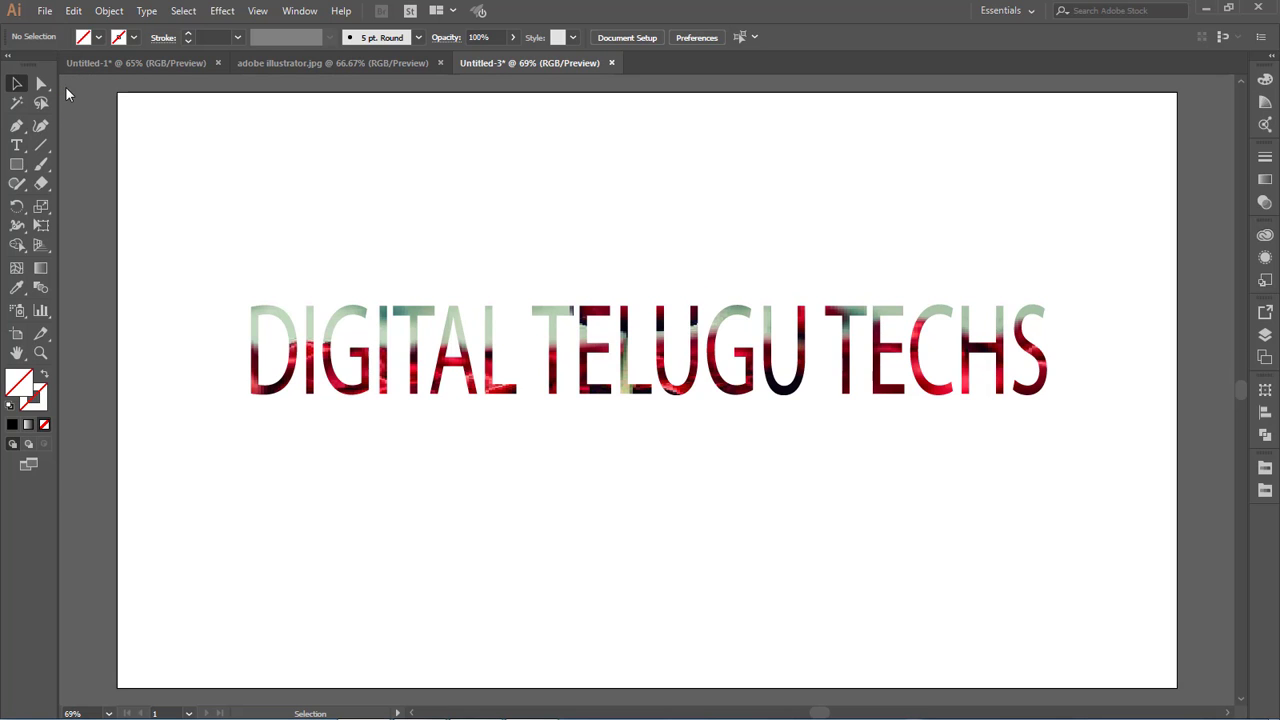
Edit the clip group's contents to embed the linked tulip image, switch back to editing the clipping path, and deselect it
{"action": "left_click", "coordinate": [470, 362]}
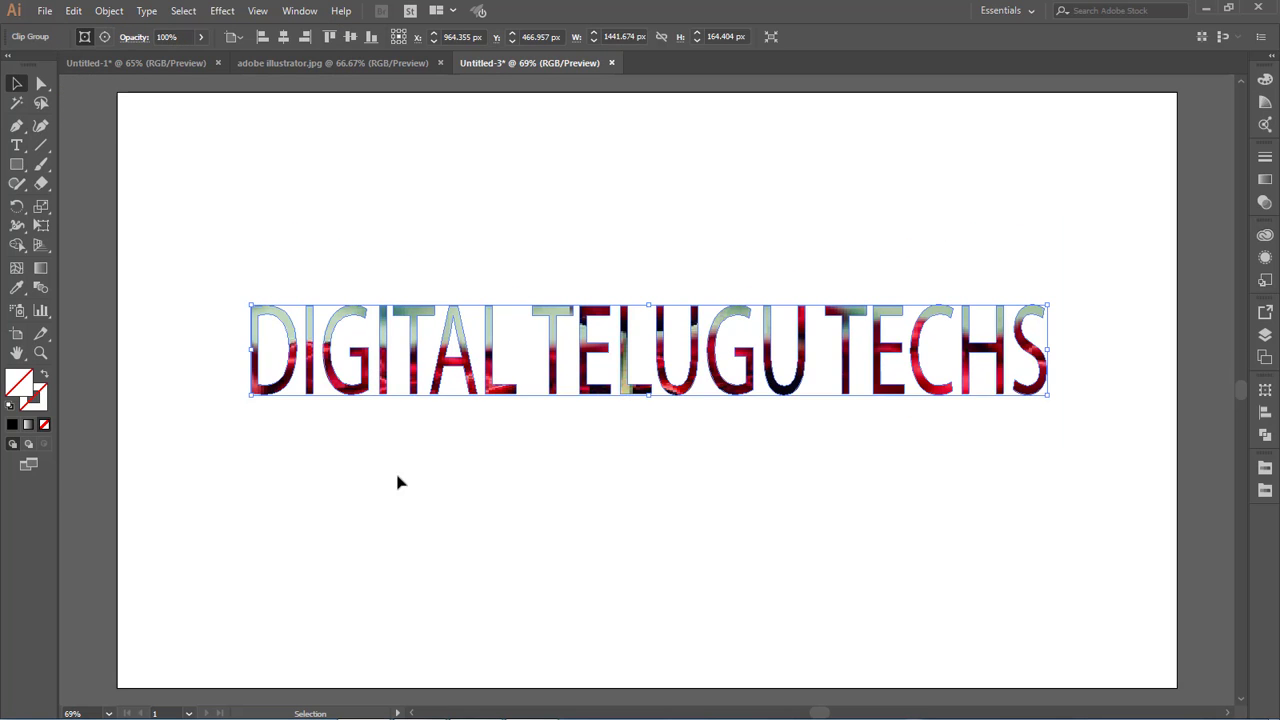
{"action": "left_click", "coordinate": [105, 37]}
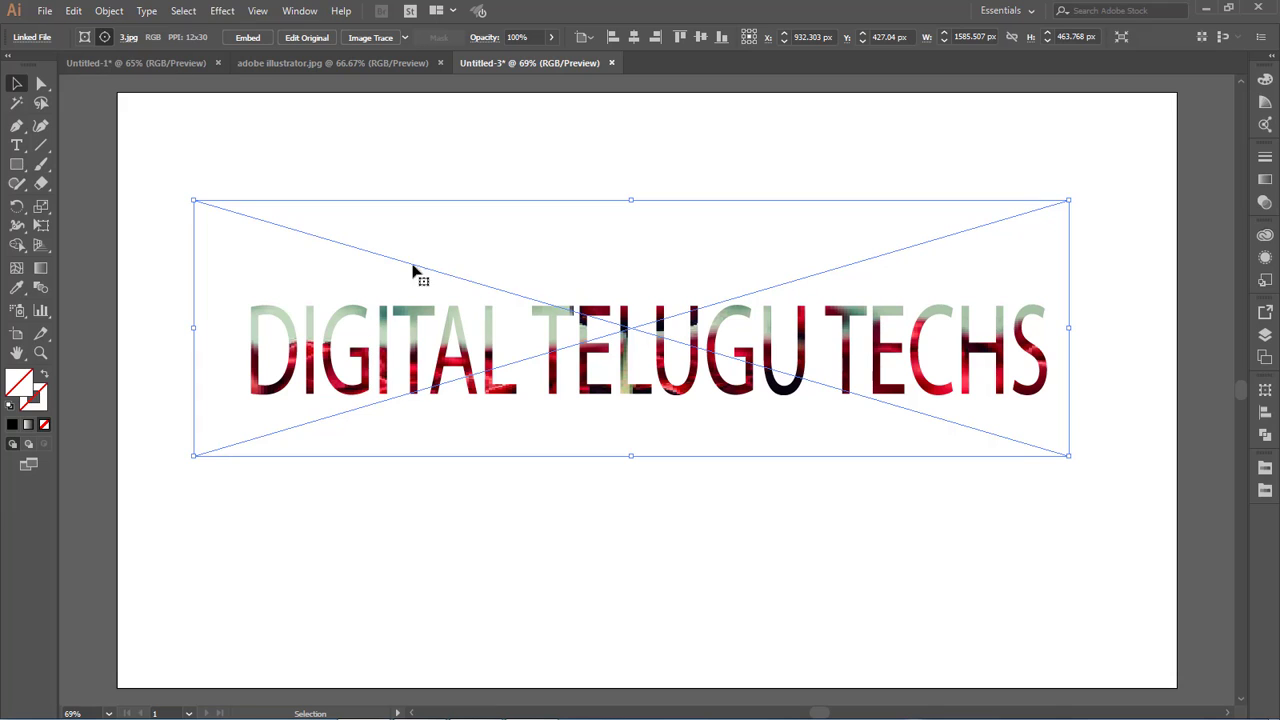
{"action": "left_click", "coordinate": [247, 38]}
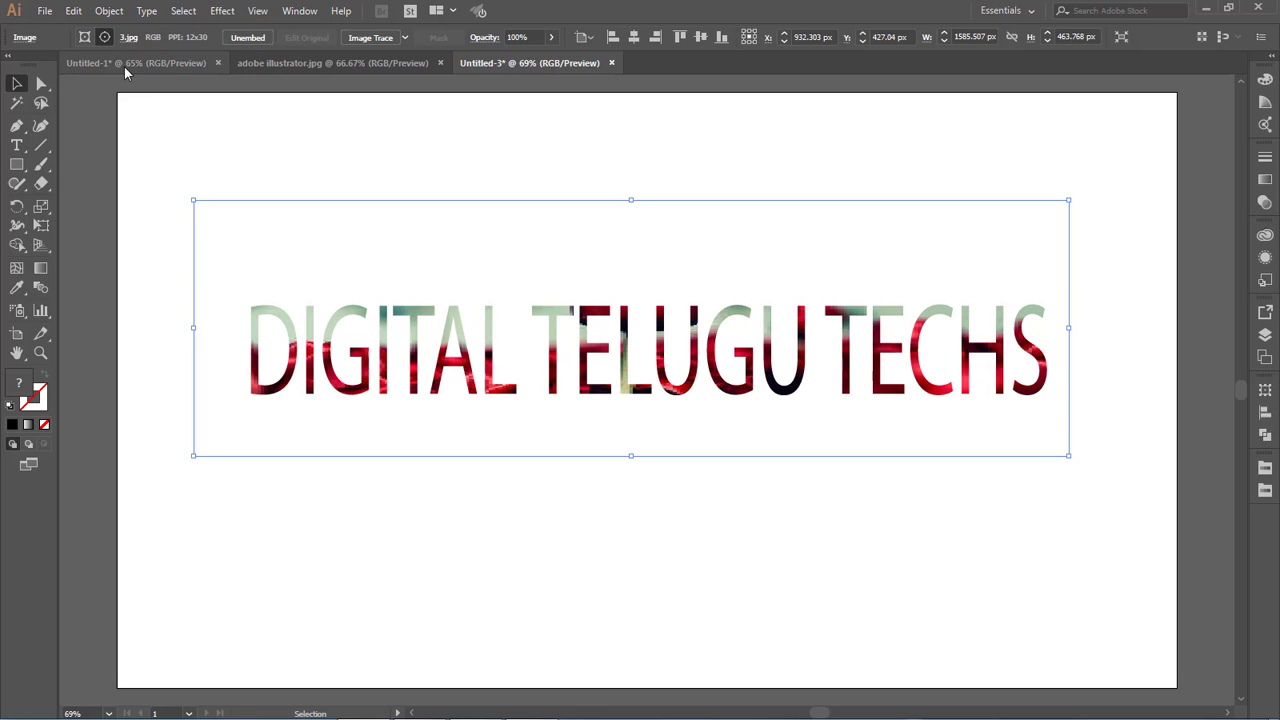
{"action": "key", "text": "ctrl+7"}
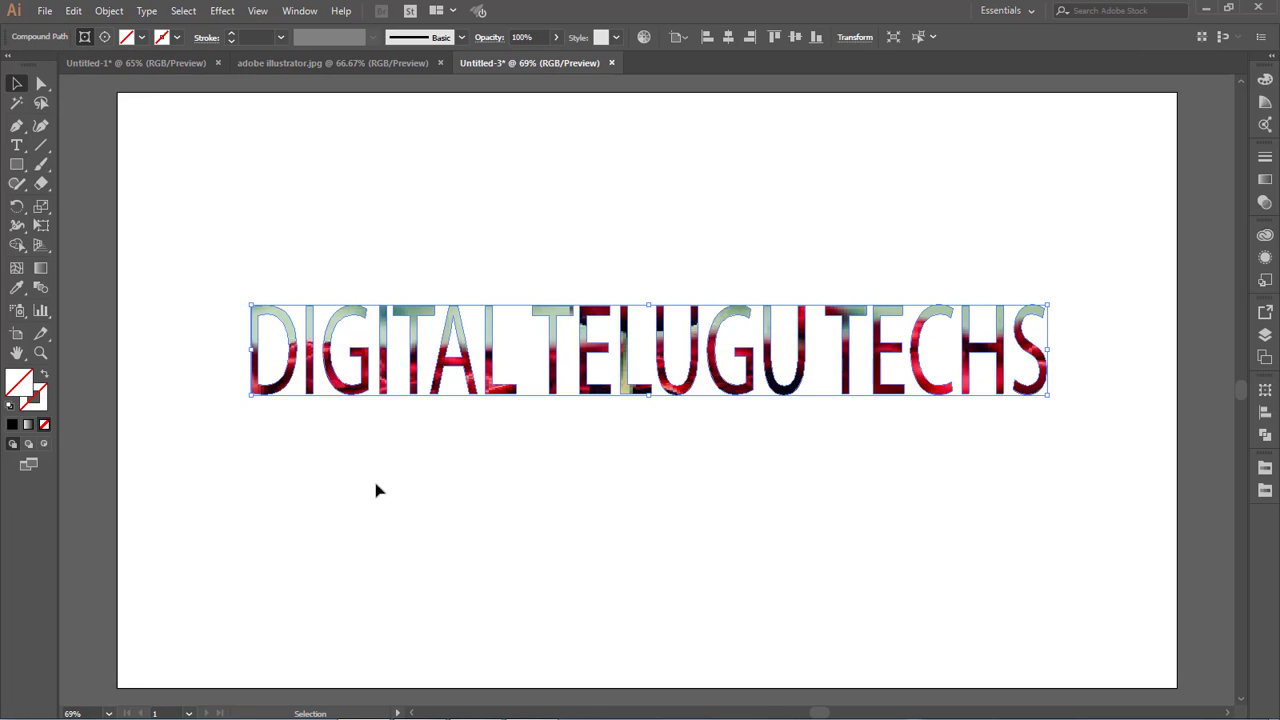
{"action": "left_click", "coordinate": [655, 507]}
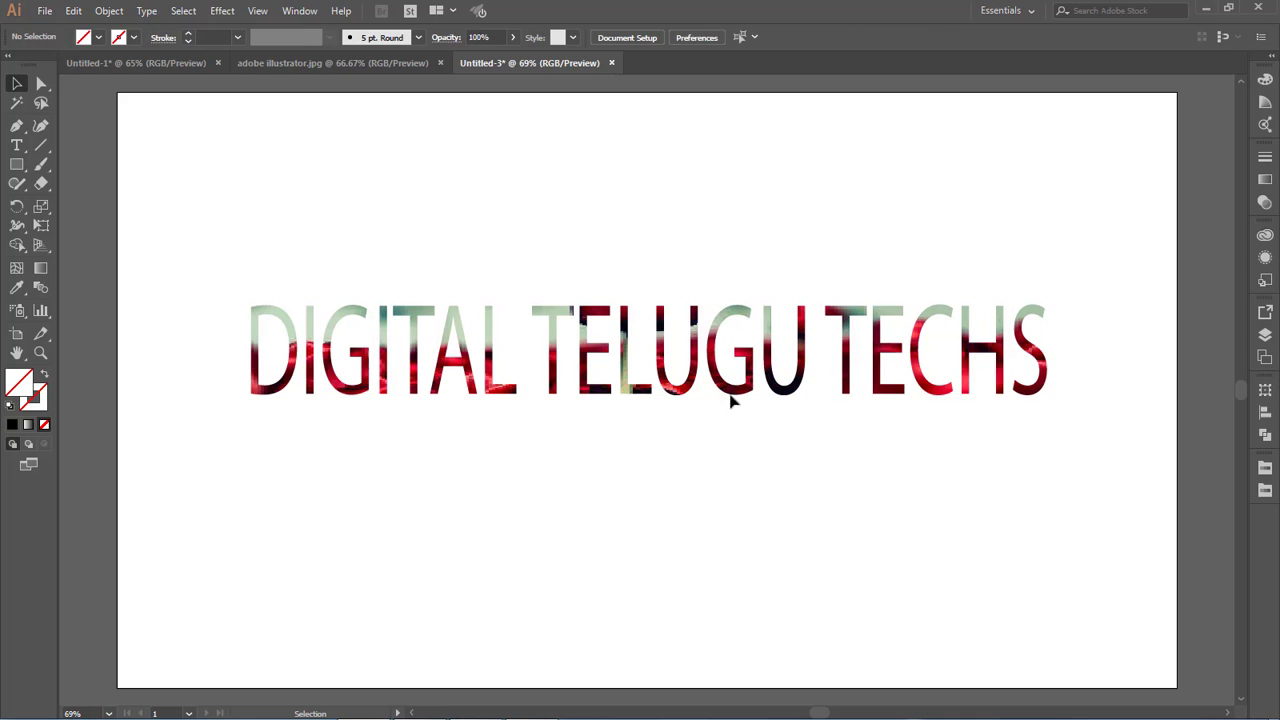
Move the whole image-filled text down to about Y 492 px and back up, slightly above its original place, and deselect it
{"action": "left_click_drag", "start_coordinate": [731, 371], "coordinate": [731, 406]}
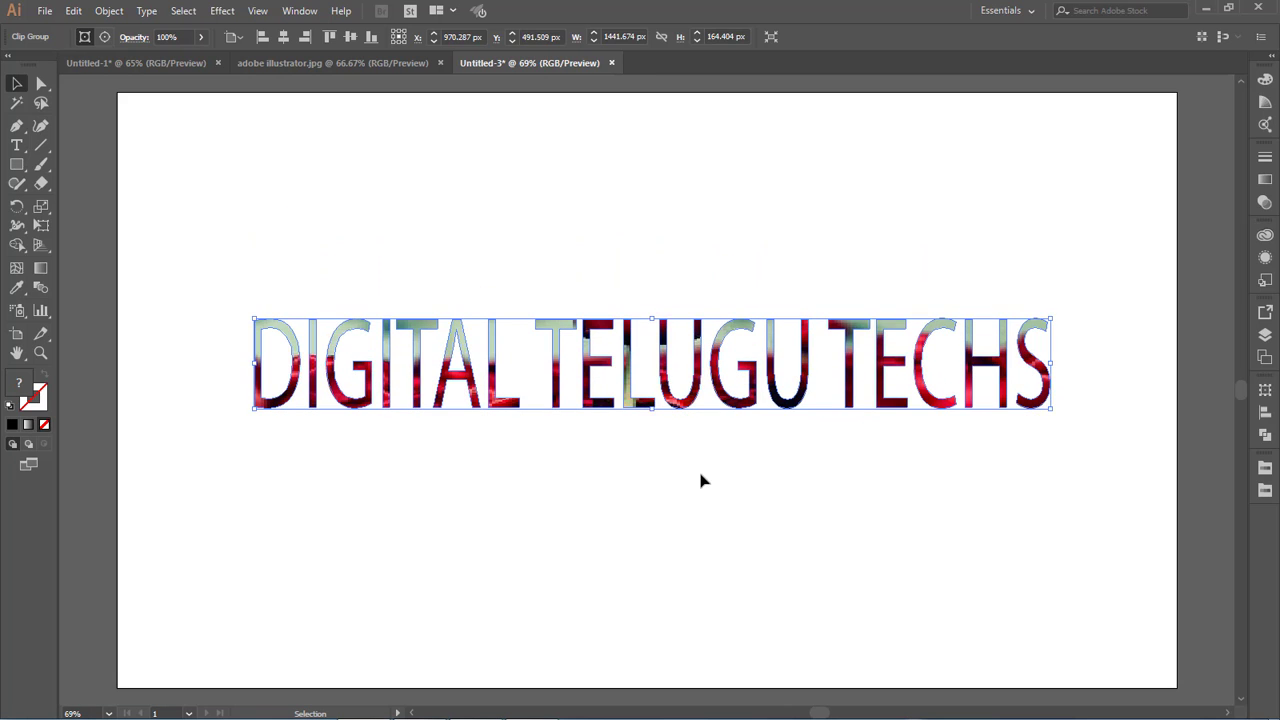
{"action": "left_click", "coordinate": [748, 574]}
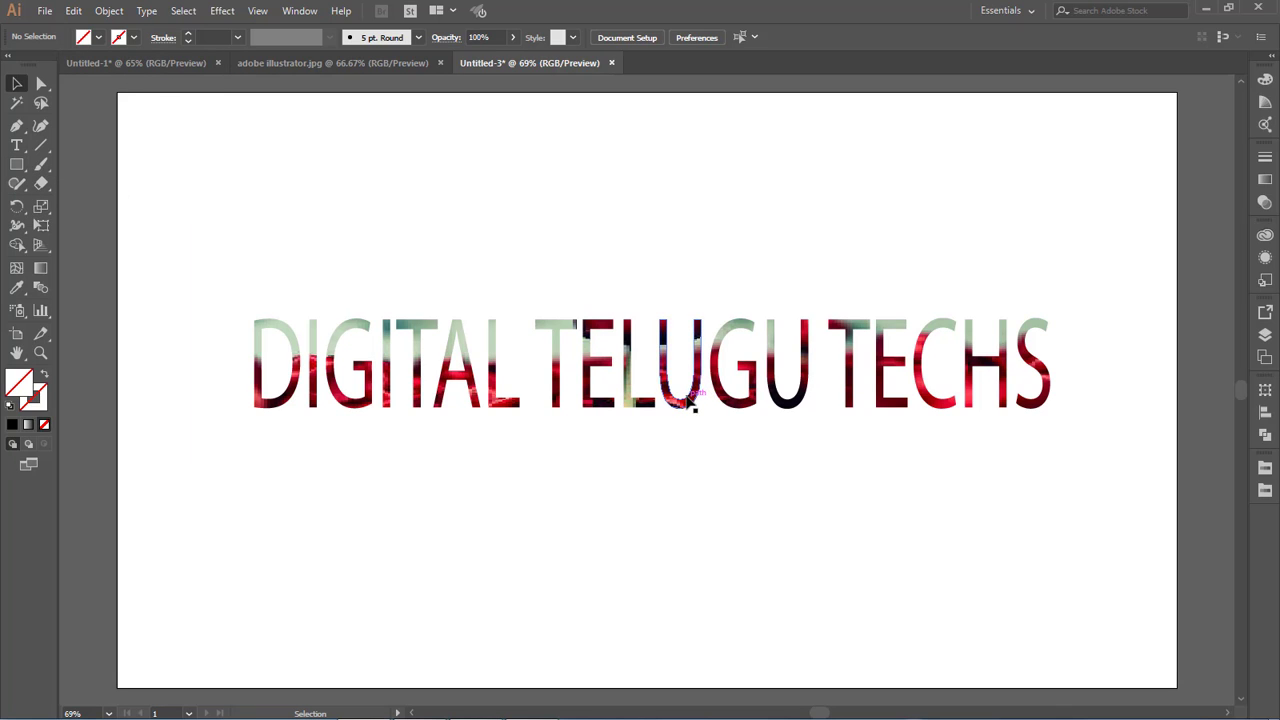
{"action": "left_click_drag", "start_coordinate": [687, 402], "coordinate": [677, 366]}
{"action": "left_click", "coordinate": [634, 433]}
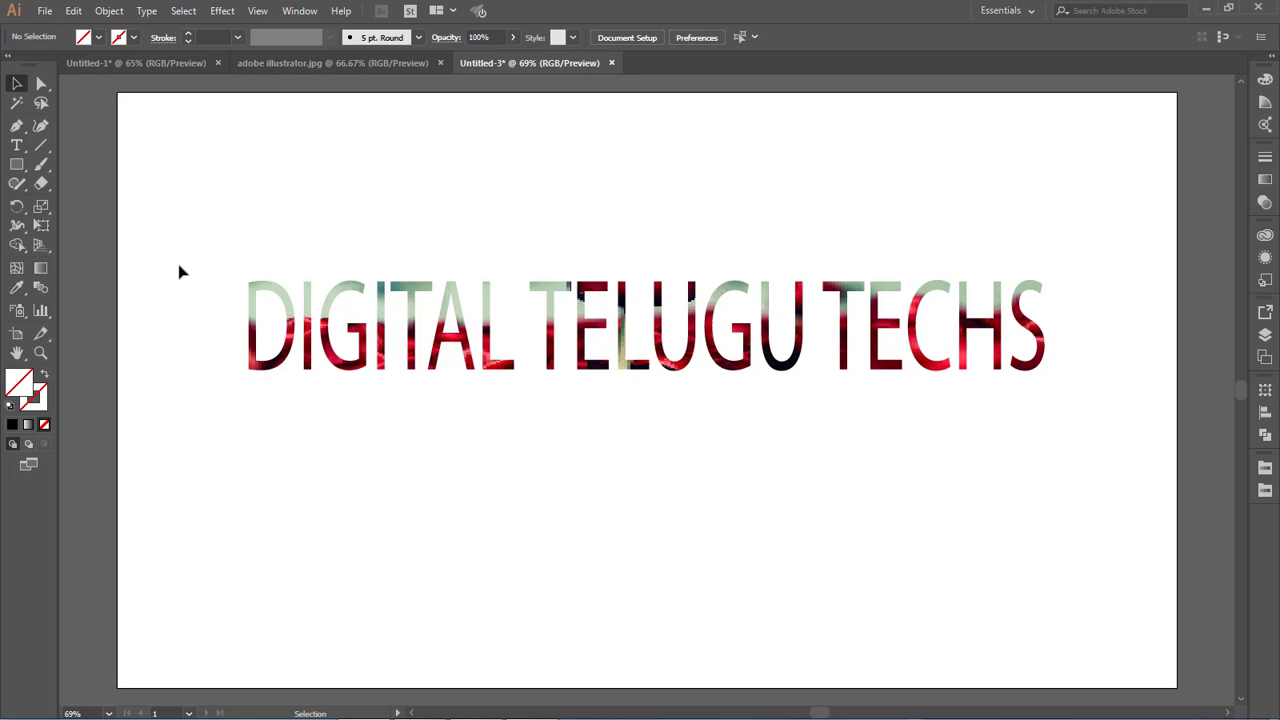
In the Untitled-1 document, fill the background rectangle with the Celebration library's peach swatch C=0 M=25 Y=36 K=0
{"action": "left_click", "coordinate": [168, 62]}
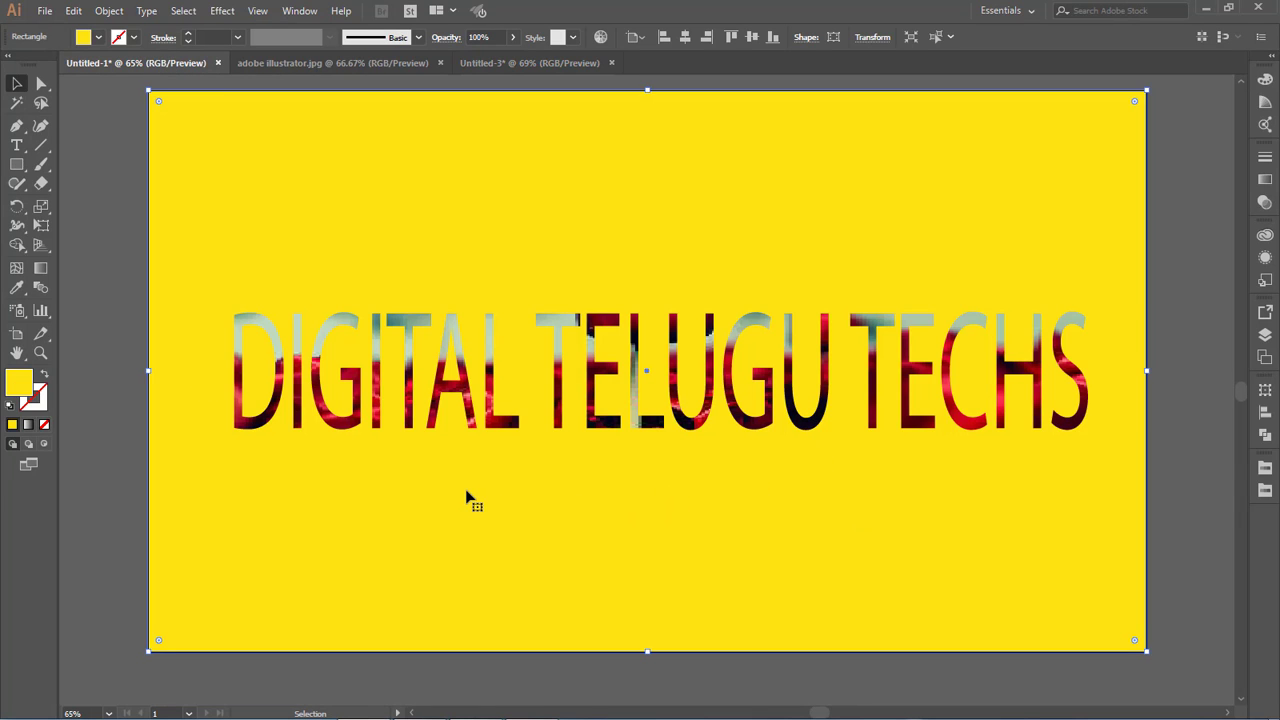
{"action": "left_click", "coordinate": [1265, 491]}
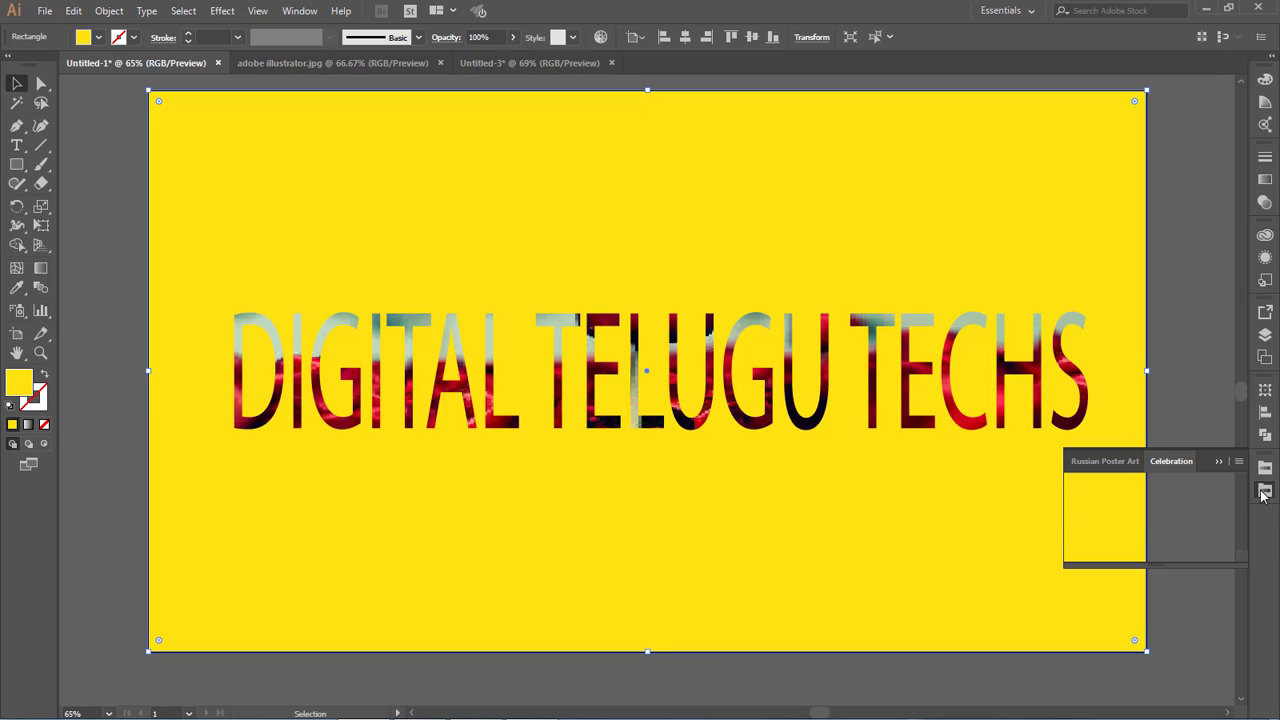
{"action": "left_click", "coordinate": [1106, 511]}
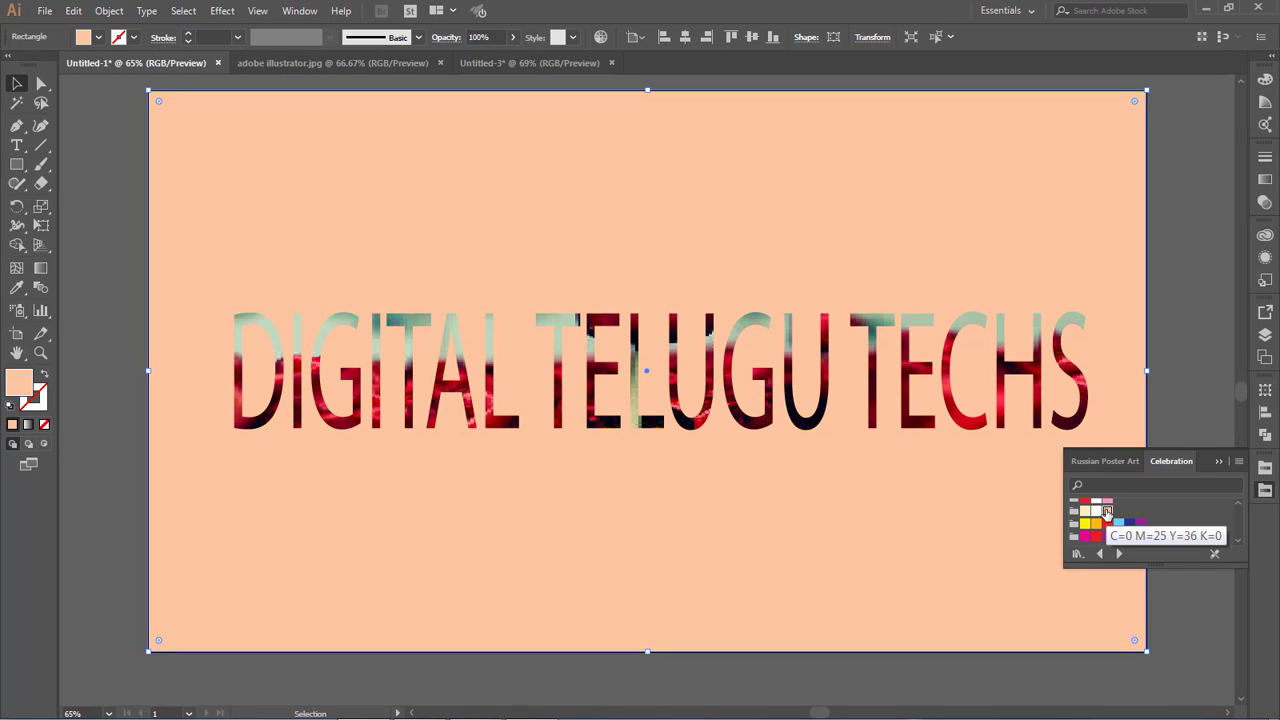
Enlarge the Celebration swatch list, try light yellow, white and pale peach on the background rectangle, settle on orange-brown, and collapse the list
{"action": "scroll", "coordinate": [1168, 522], "scroll_direction": "down", "scroll_amount": 2}
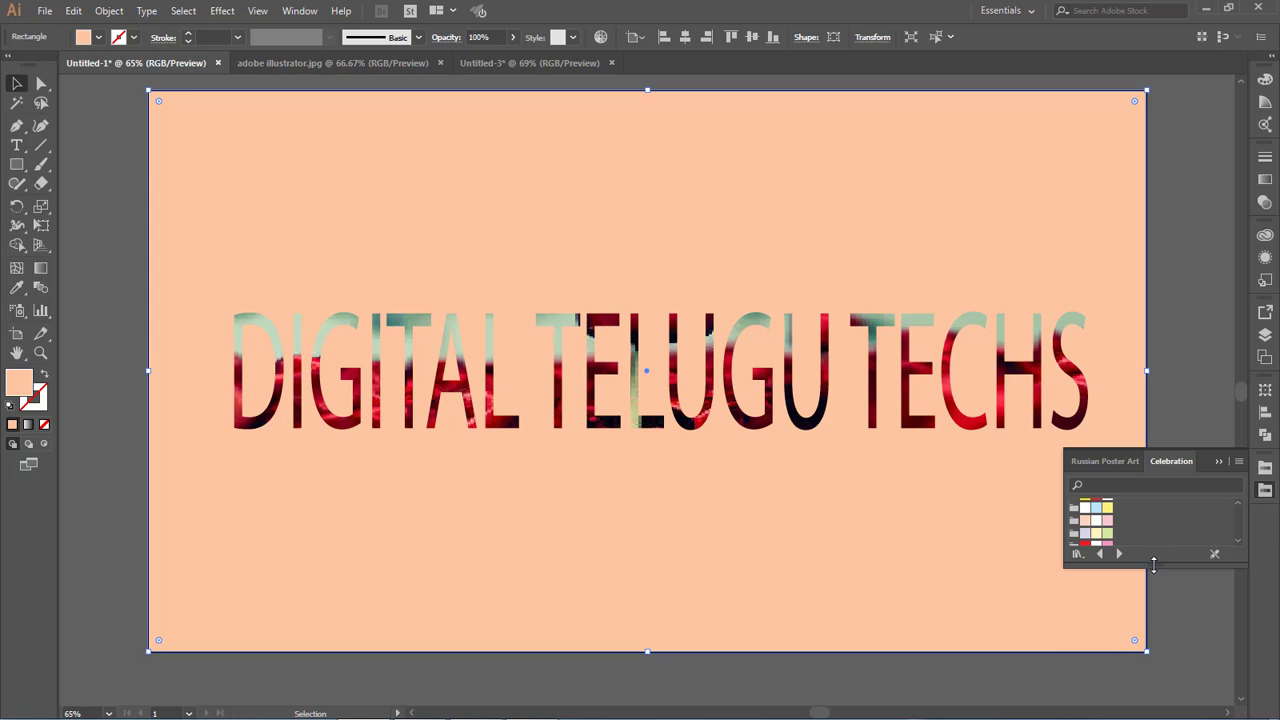
{"action": "left_click_drag", "start_coordinate": [1153, 565], "coordinate": [1152, 657]}
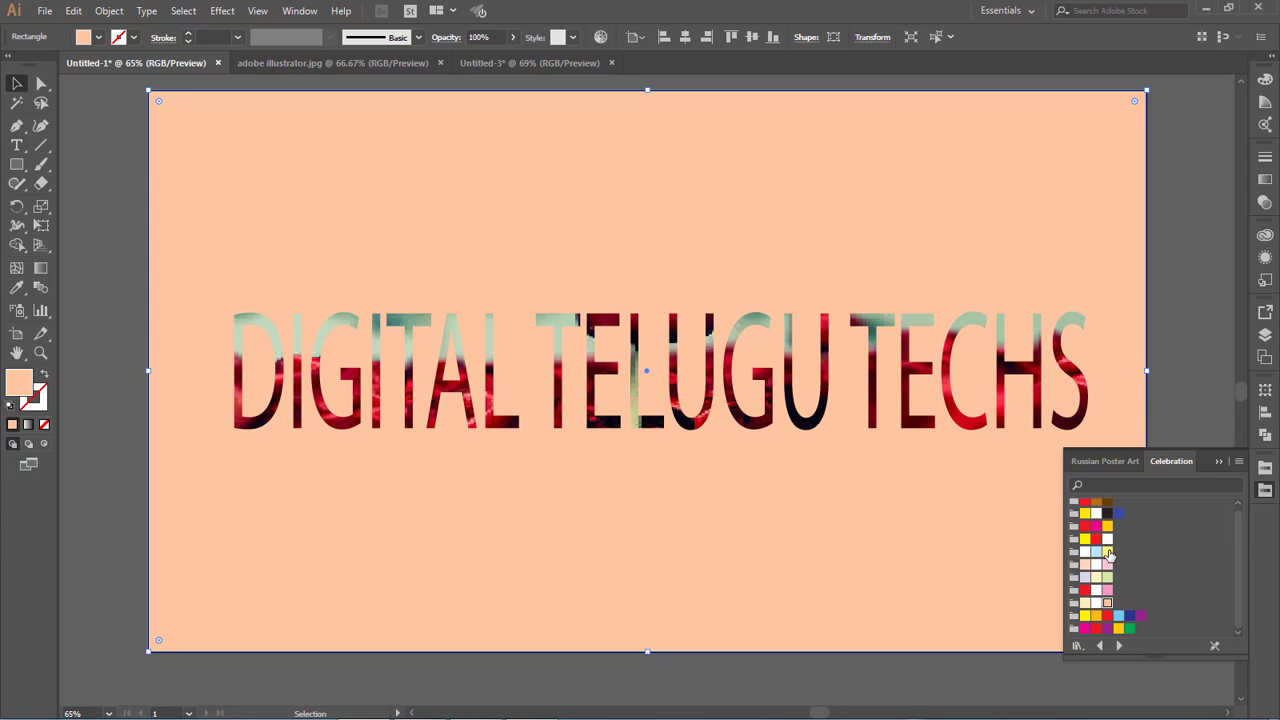
{"action": "left_click", "coordinate": [1107, 551]}
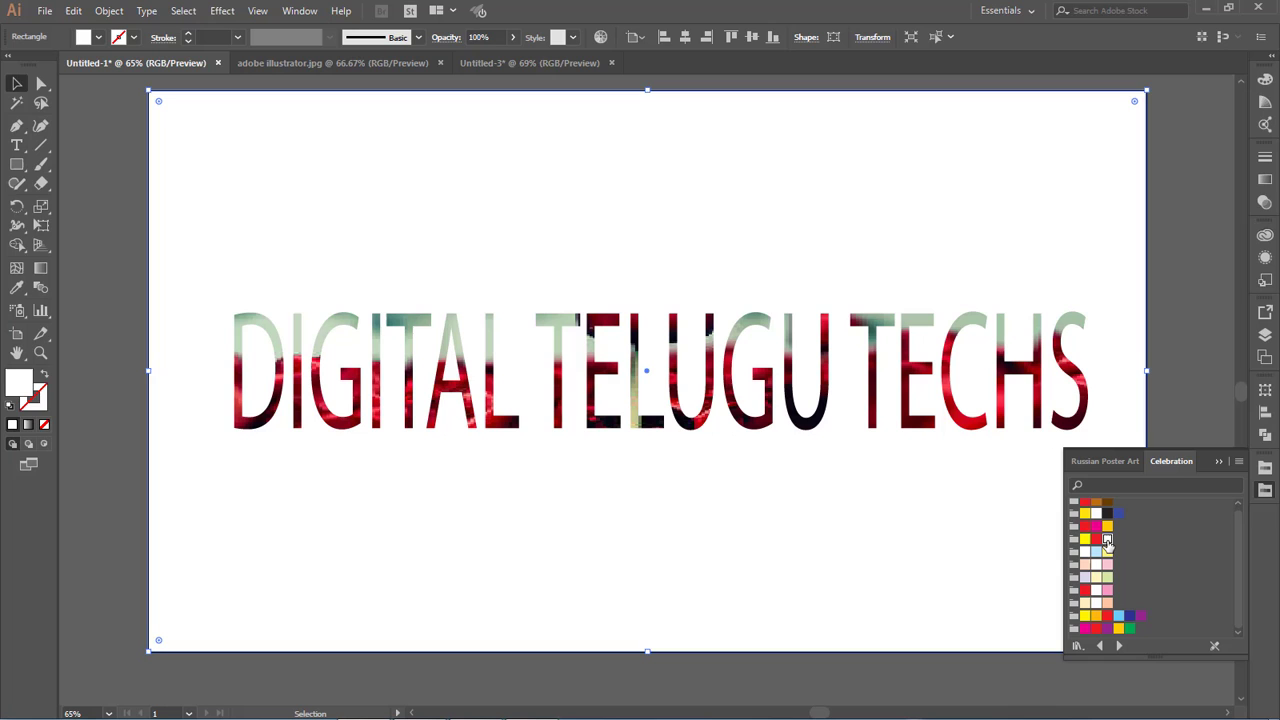
{"action": "left_click", "coordinate": [1107, 539]}
{"action": "left_click", "coordinate": [1086, 566]}
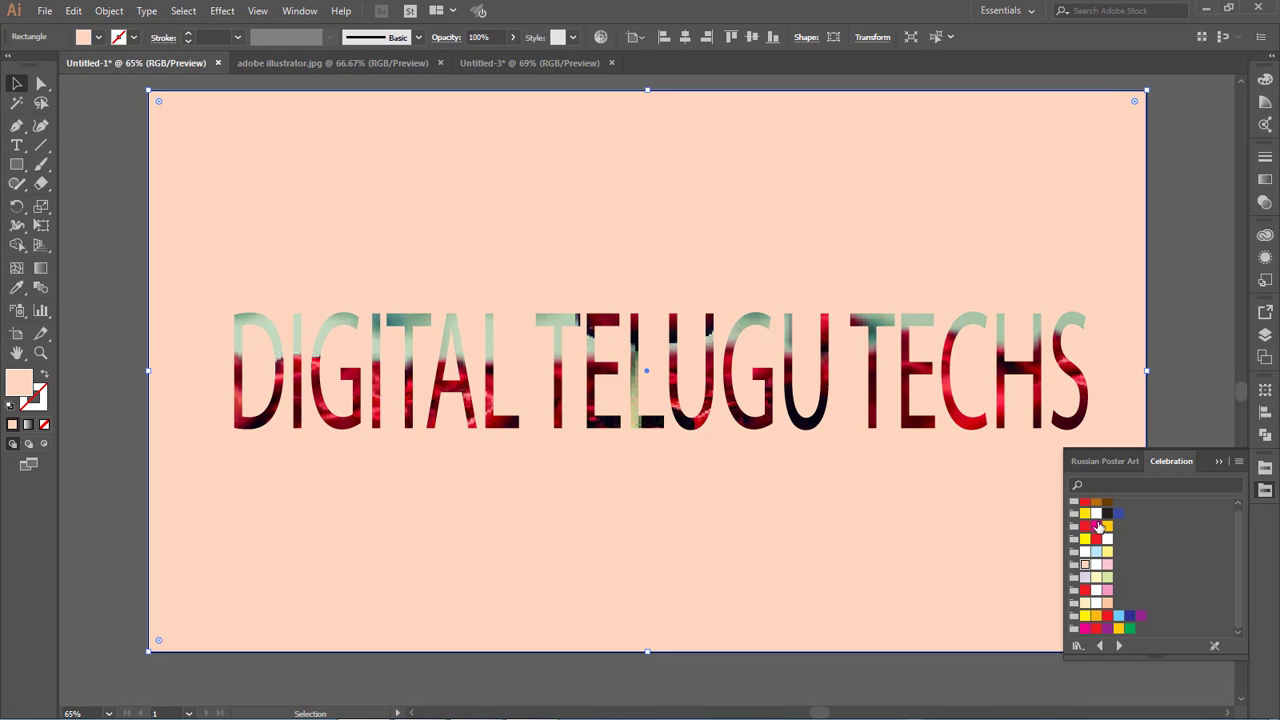
{"action": "left_click", "coordinate": [1096, 503]}
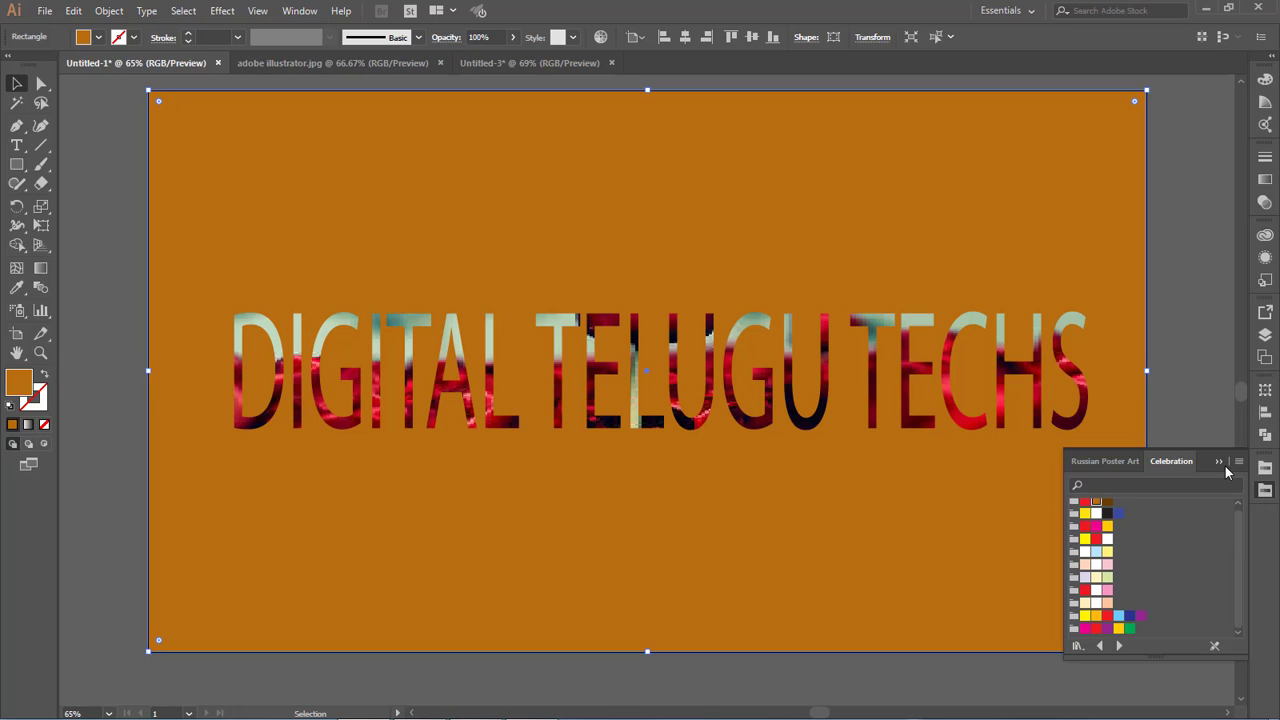
{"action": "left_click", "coordinate": [1219, 462]}
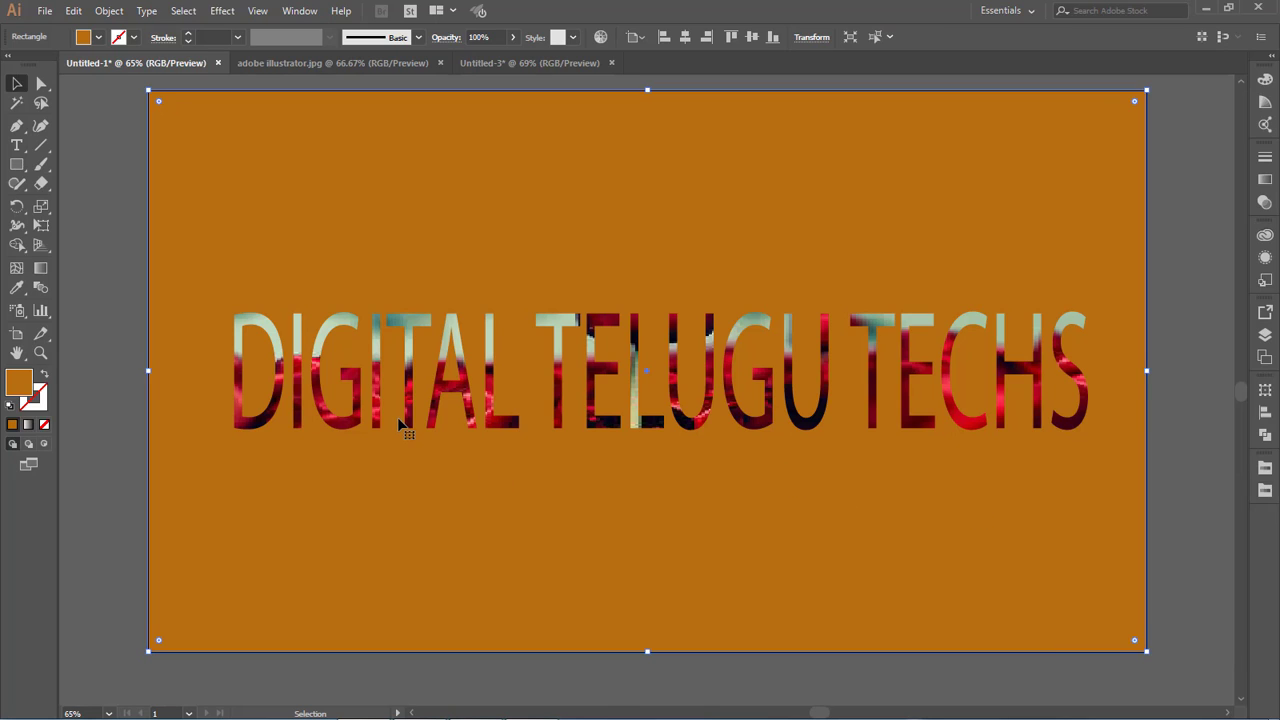